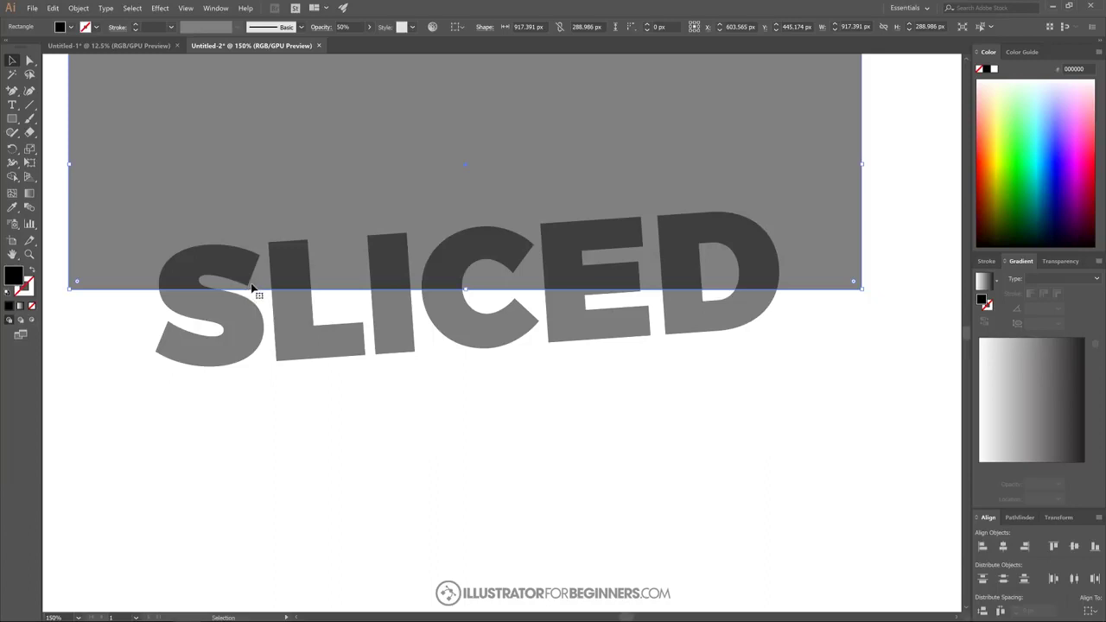
# - Extend the translucent rectangle's lower edge to the lower corner of the E's middle arm, making it about 292 px high
pyautogui.scroll(4, 636, 297)
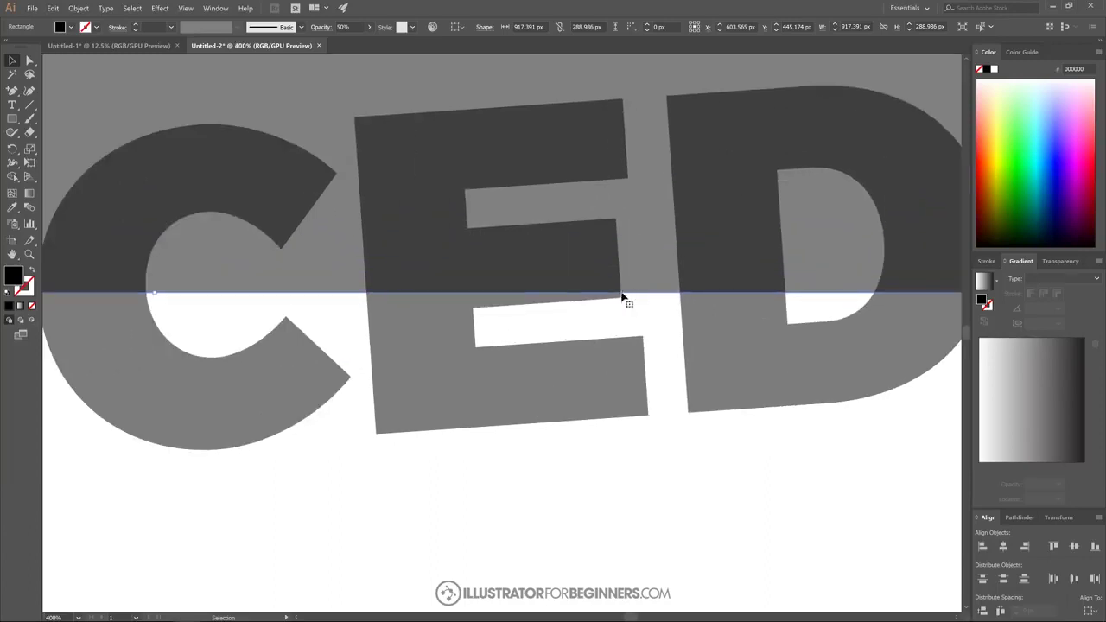
pyautogui.scroll(-2, 567, 326)
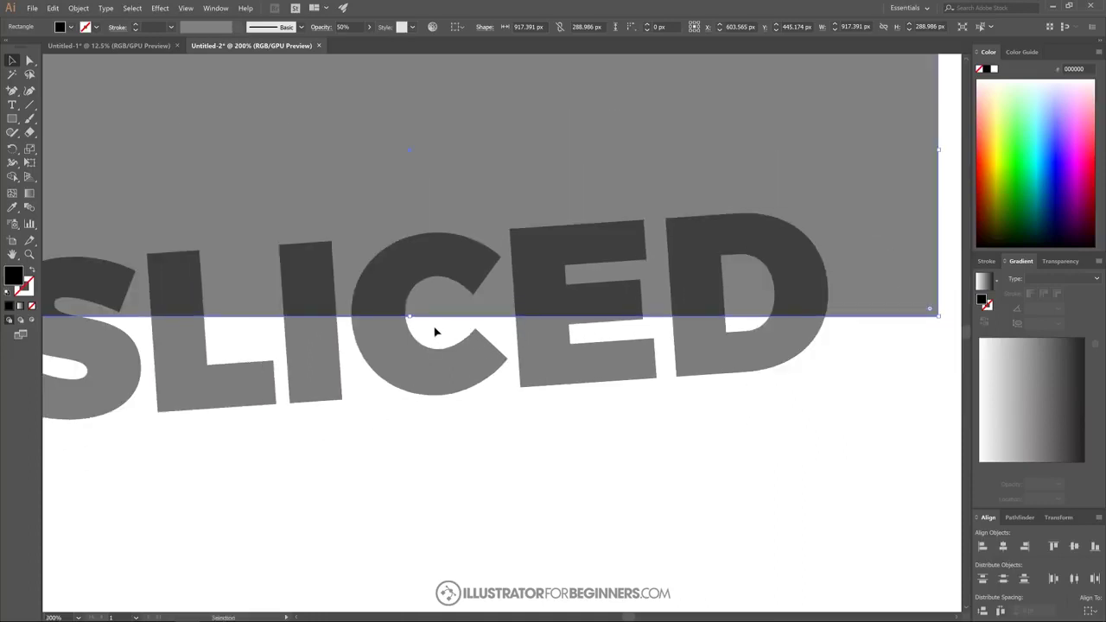
pyautogui.moveTo(410, 317); pyautogui.dragTo(411, 318)
pyautogui.scroll(3, 663, 319)
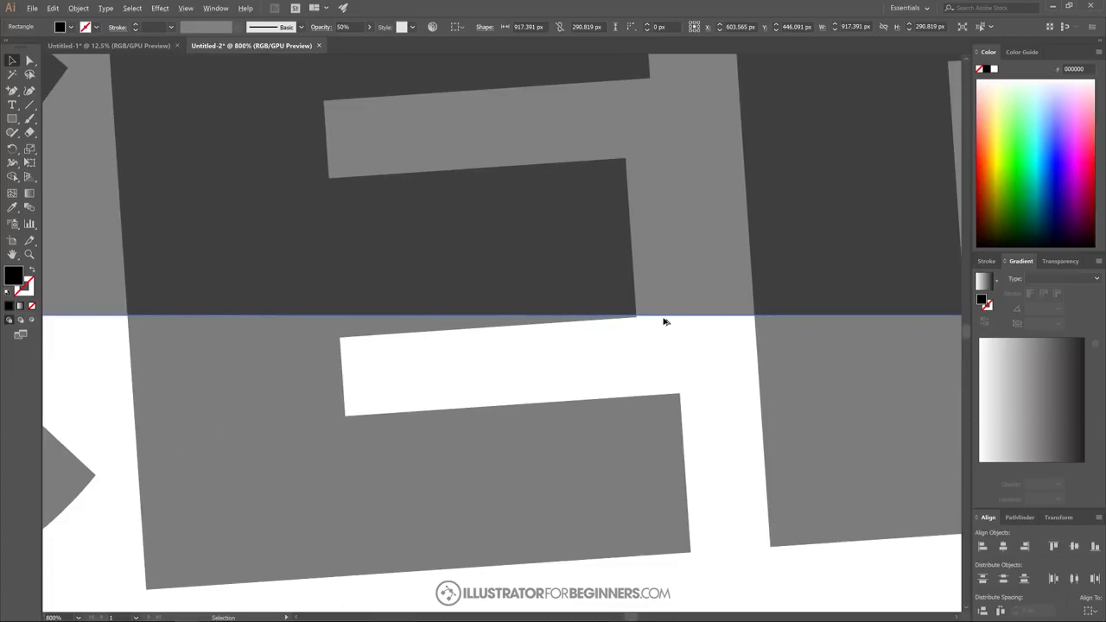
pyautogui.scroll(-1, 663, 318)
pyautogui.hscroll(-2, 291, 323)
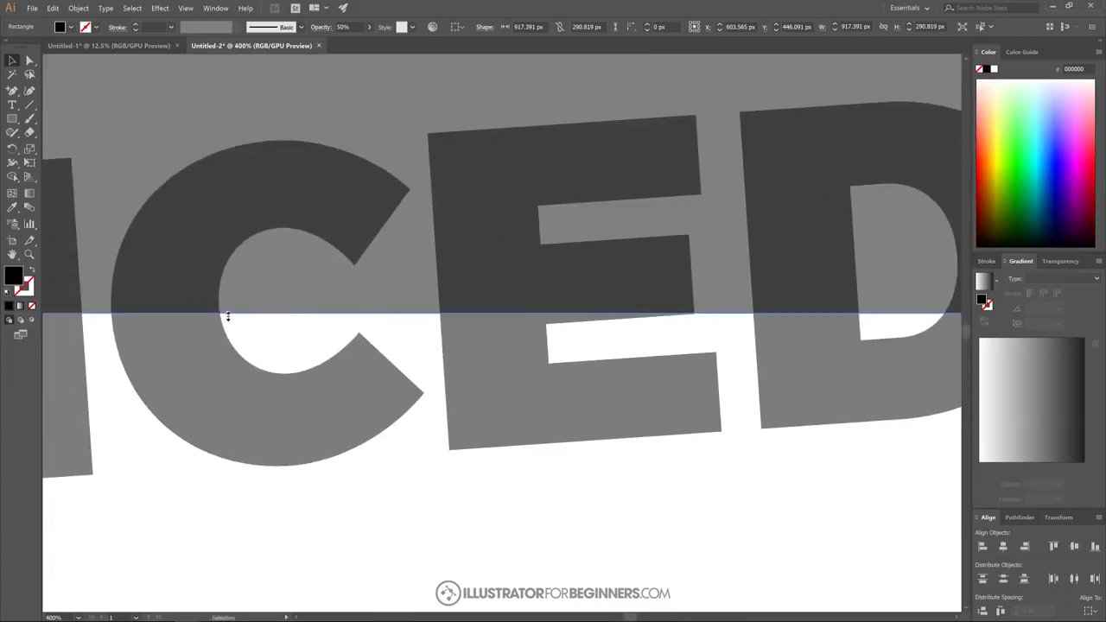
pyautogui.moveTo(227, 317); pyautogui.dragTo(227, 318)
pyautogui.scroll(-3, 306, 353)
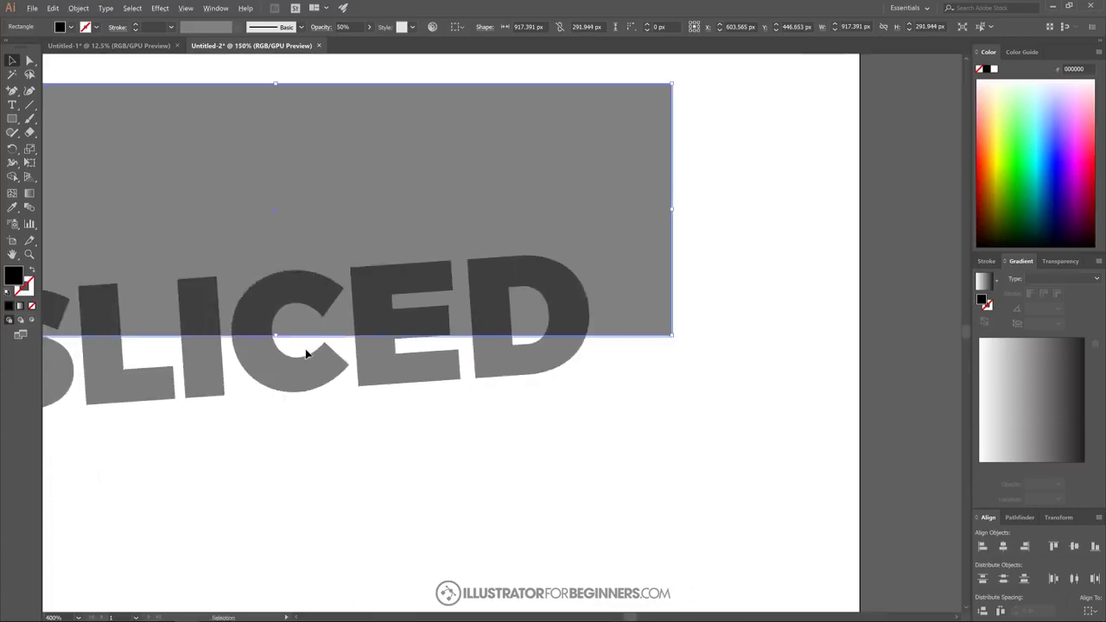
pyautogui.scroll(-2, 306, 353)
pyautogui.hscroll(-3, 257, 383)
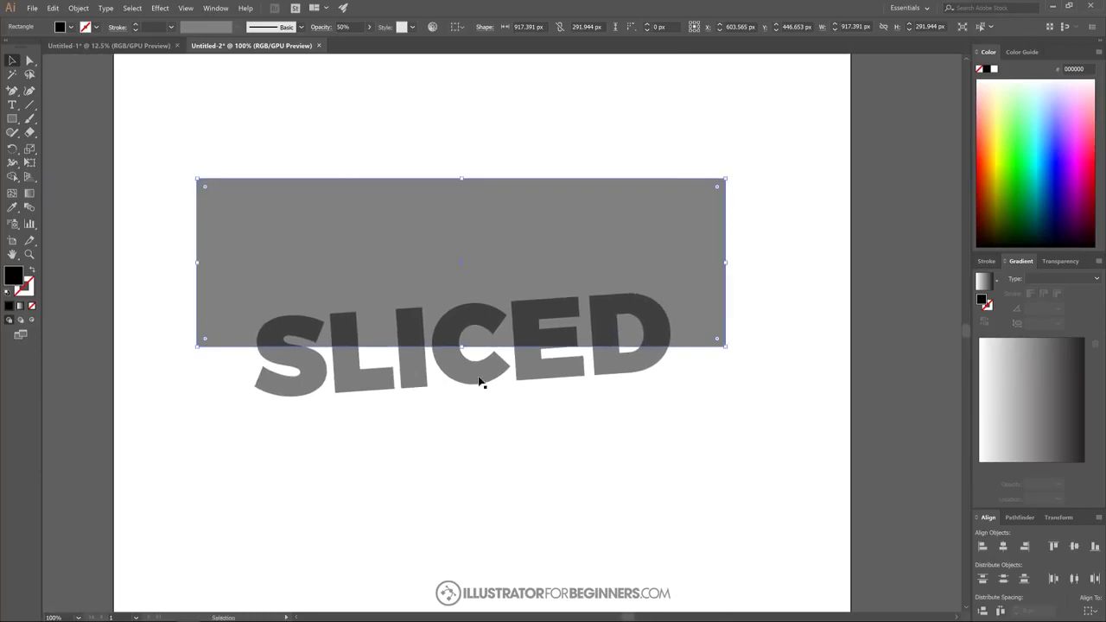
# - Select the rectangle and lettering, and remove the rectangle areas inside the D and around the letters with Shape Builder
pyautogui.moveTo(770, 447); pyautogui.dragTo(148, 141)
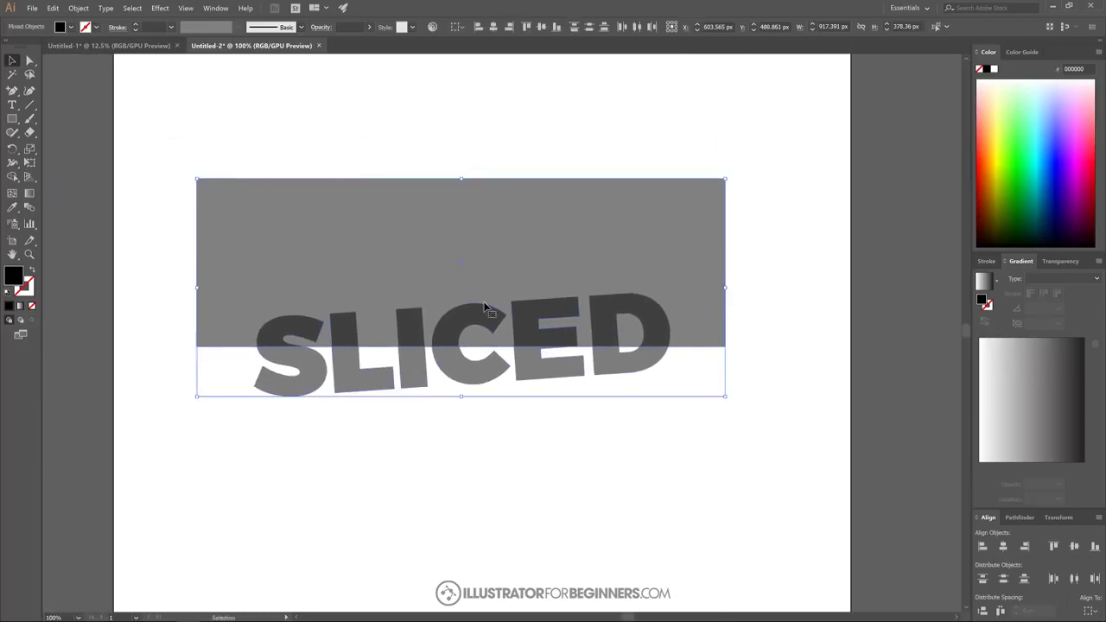
pyautogui.moveTo(481, 410); pyautogui.dragTo(505, 384)
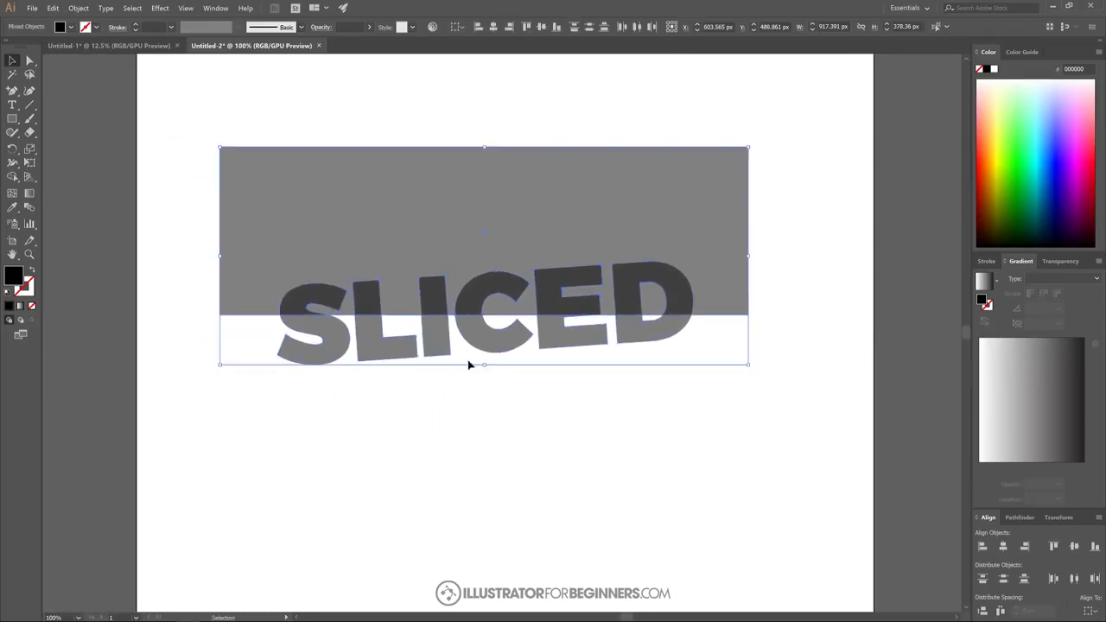
pyautogui.click(12, 177)
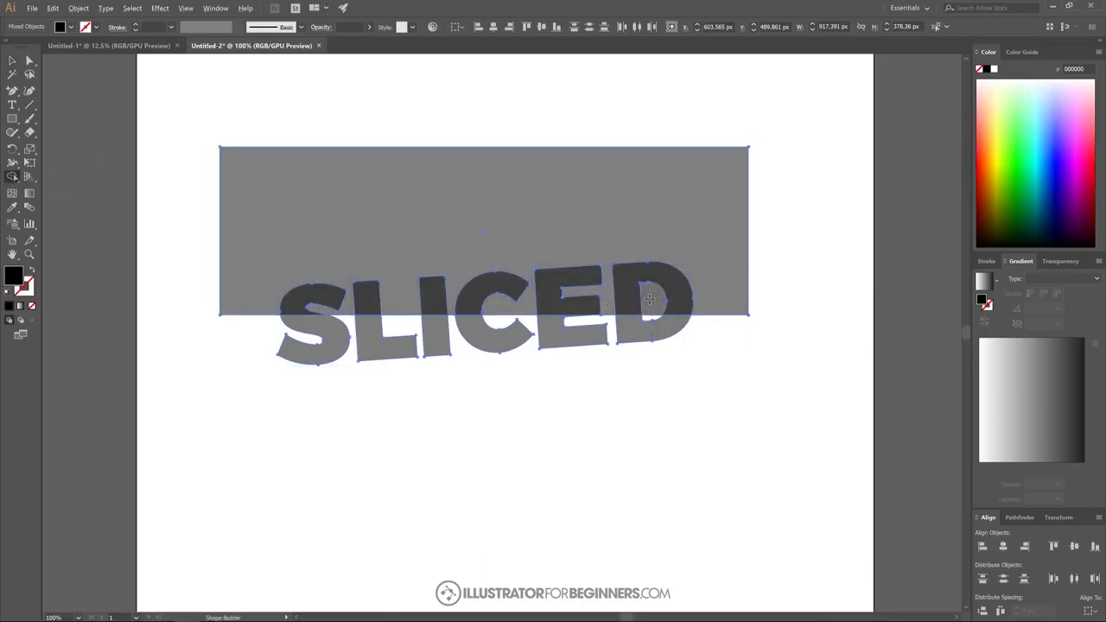
pyautogui.click(650, 298)
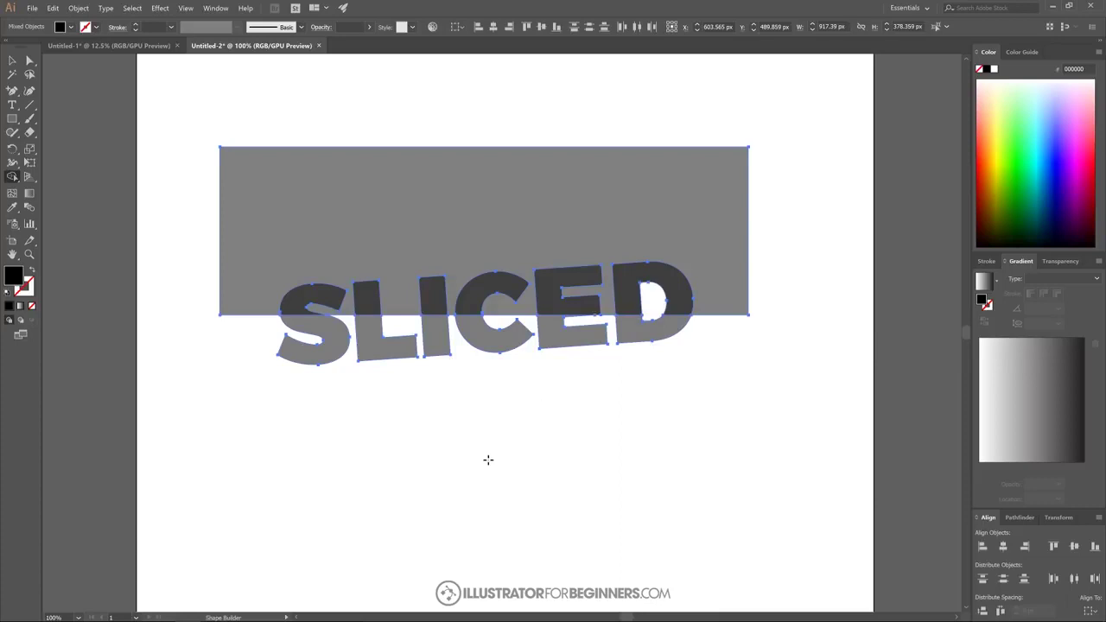
pyautogui.keyDown('alt'); pyautogui.click(387, 183); pyautogui.keyUp('alt')
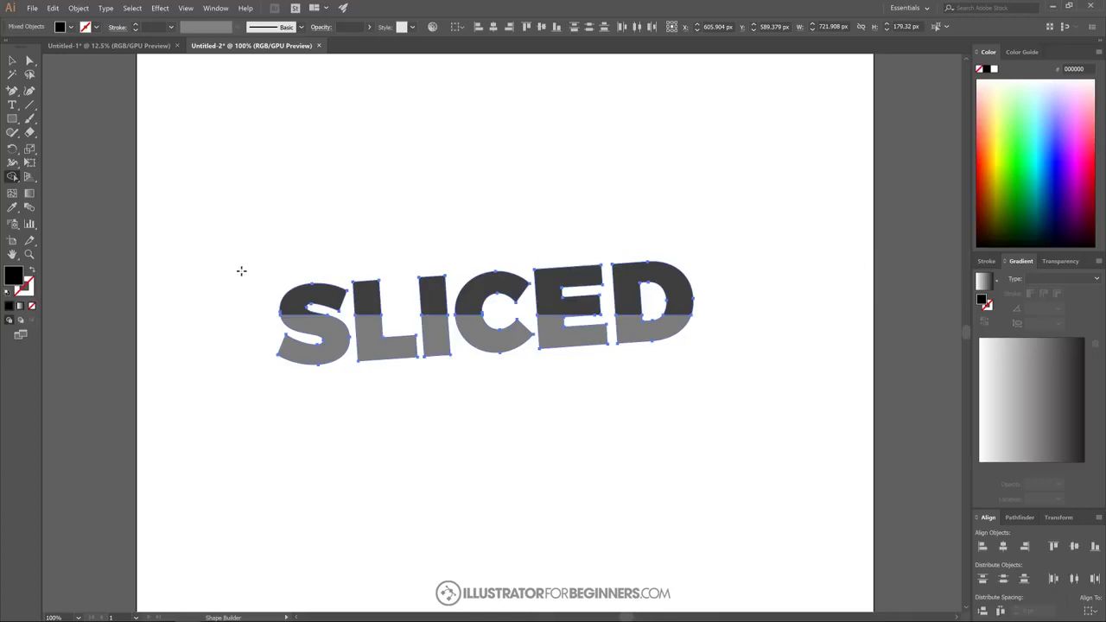
# - Try to merge the upper halves of all the letters with Shape Builder
pyautogui.moveTo(250, 285)
pyautogui.mouseDown()
pyautogui.moveTo(451, 295)
pyautogui.moveTo(625, 277)
pyautogui.mouseUp()
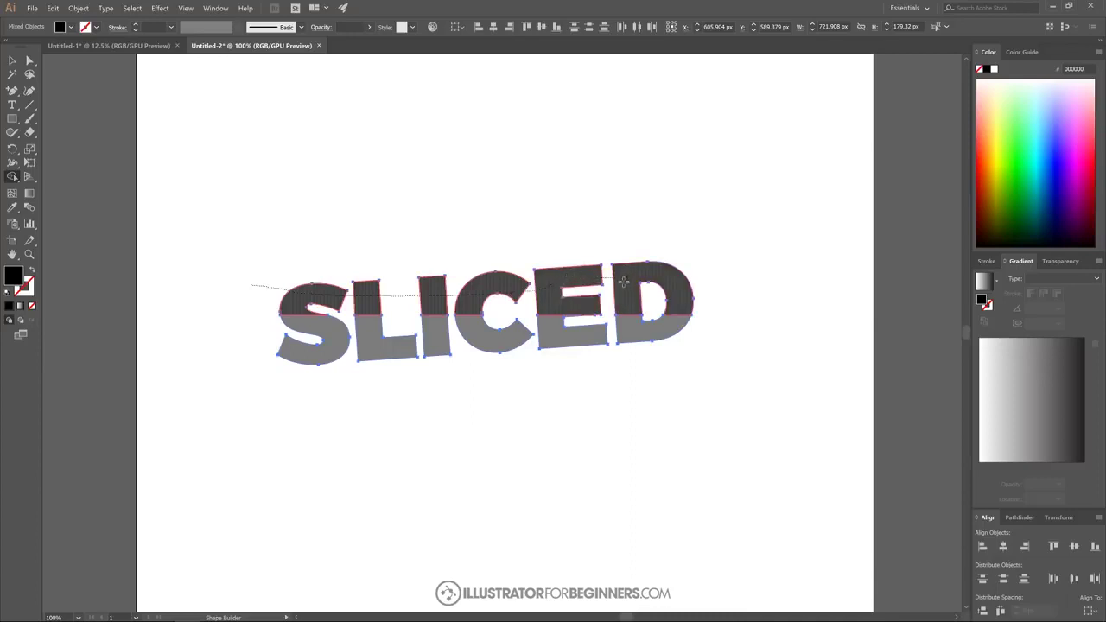
pyautogui.moveTo(643, 292); pyautogui.dragTo(653, 297)
pyautogui.press('v')
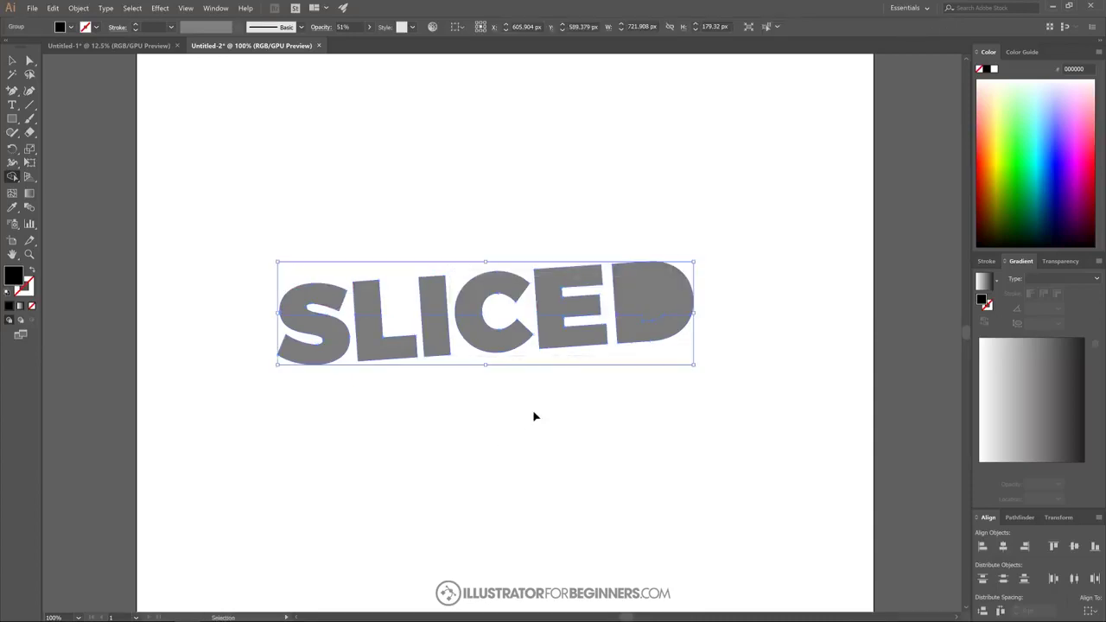
# - Merge the upper halves of all the letters, and separately their lower halves, with Shape Builder, and deselect the artwork
pyautogui.hotkey('shift', 'm')
pyautogui.moveTo(245, 270)
pyautogui.mouseDown()
pyautogui.moveTo(380, 300)
pyautogui.moveTo(667, 273)
pyautogui.mouseUp()
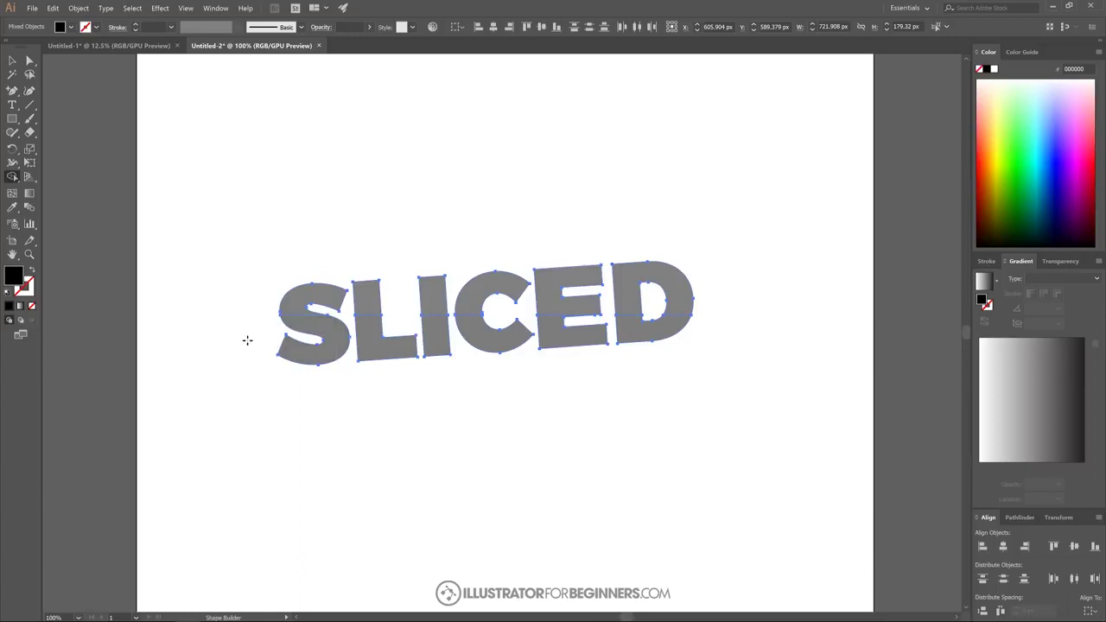
pyautogui.moveTo(247, 340); pyautogui.dragTo(653, 338)
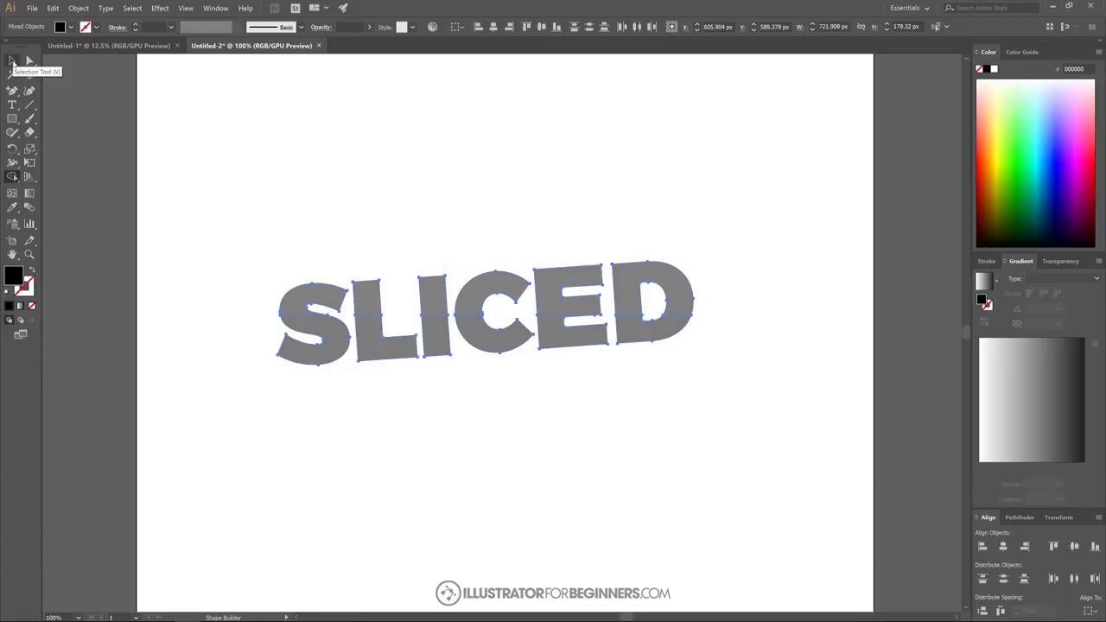
pyautogui.click(12, 61)
pyautogui.click(594, 161)
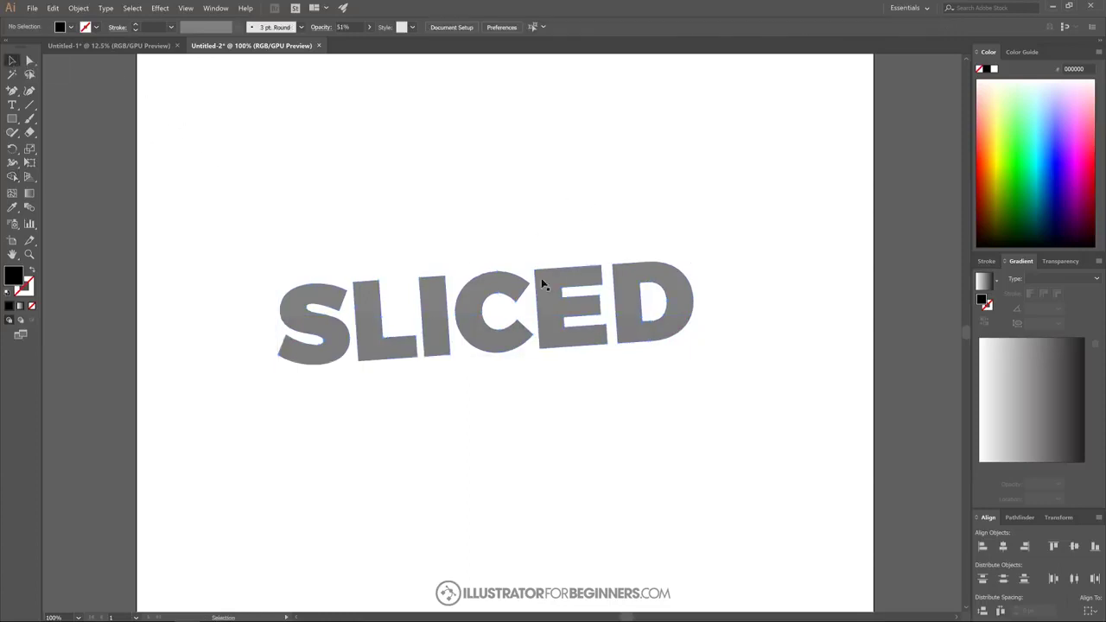
# - Try offsetting the lower half of the lettering down and to the left, and undo the move
pyautogui.moveTo(487, 355); pyautogui.dragTo(425, 368)
pyautogui.click(395, 444)
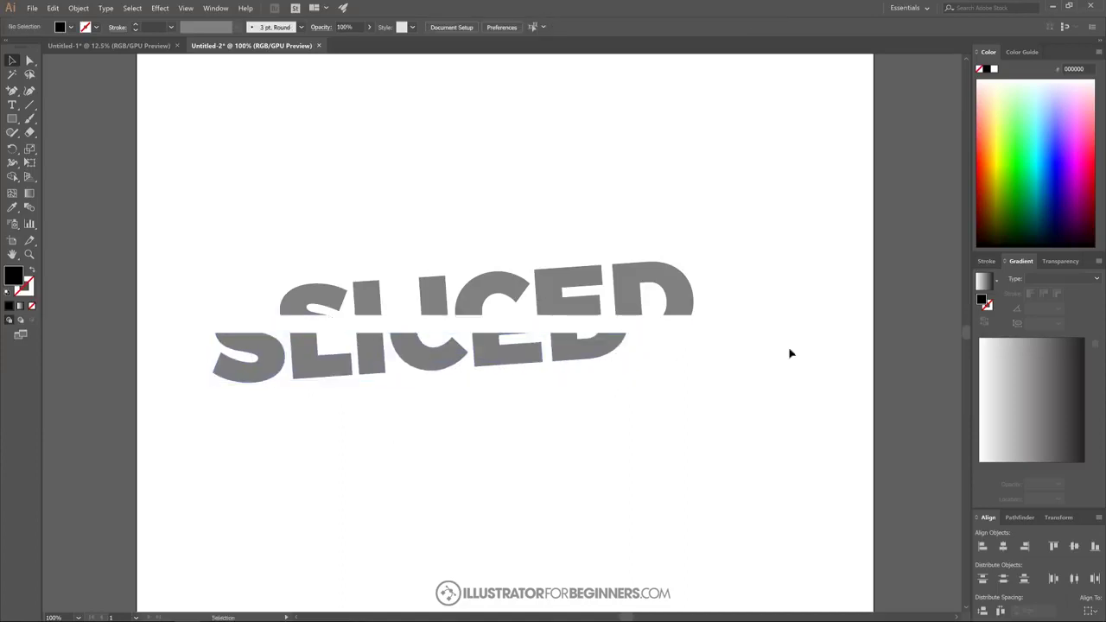
pyautogui.hotkey('ctrl', 'z')
pyautogui.hotkey('ctrl', 'z')
# - Shift the lower half of the lettering horizontally to the left by about 11 px along the cut line
pyautogui.scroll(4, 286, 327)
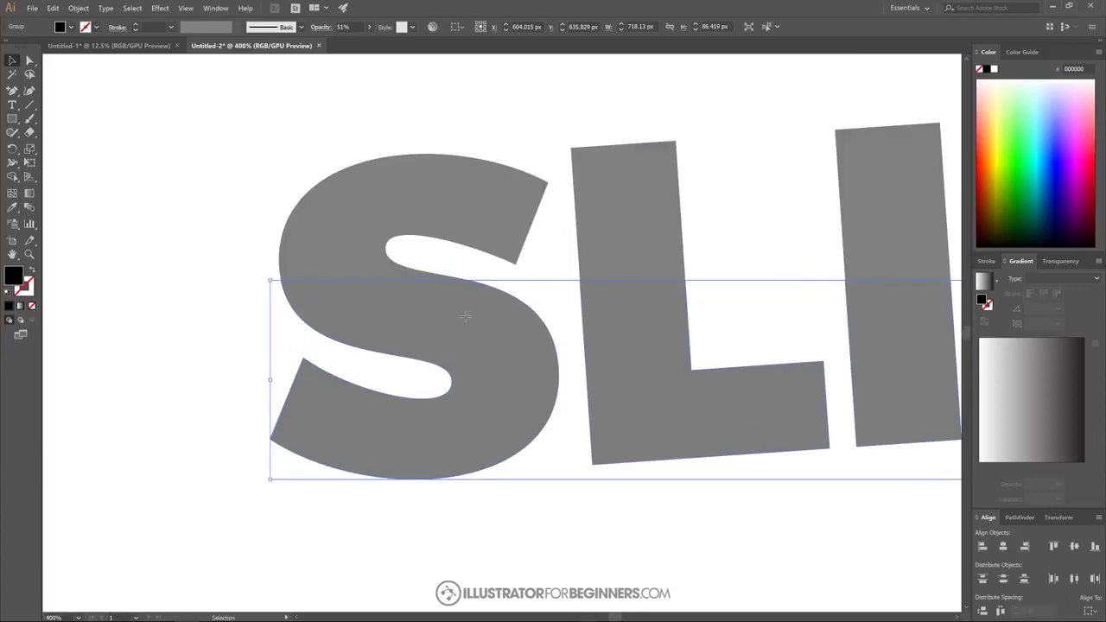
pyautogui.moveTo(464, 317); pyautogui.dragTo(439, 317)
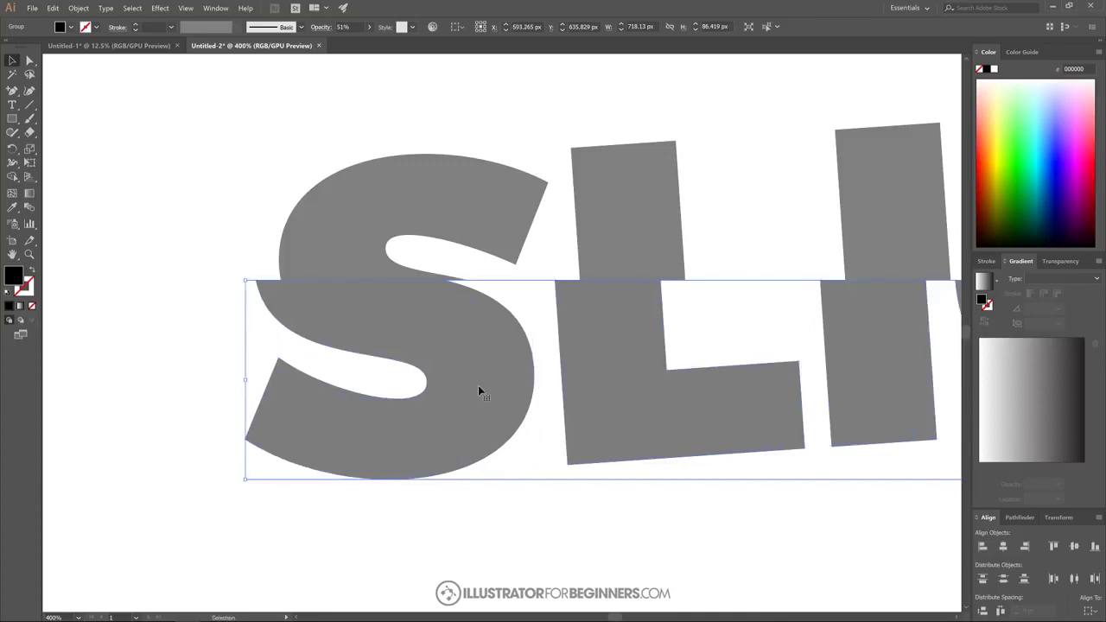
pyautogui.scroll(-2, 525, 432)
pyautogui.scroll(-3, 527, 432)
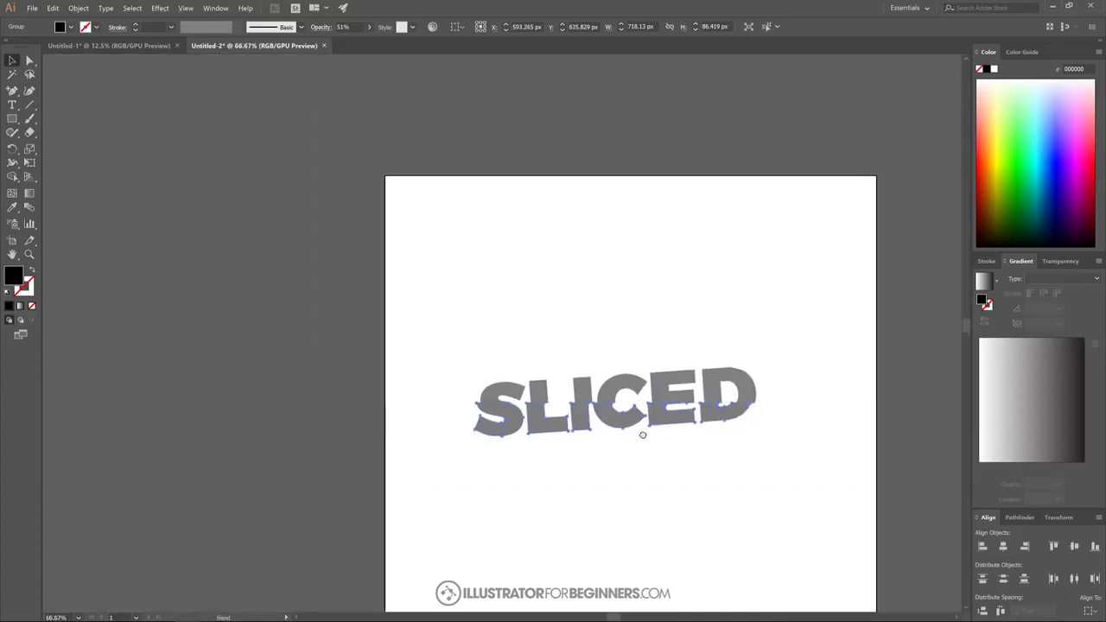
pyautogui.moveTo(645, 437); pyautogui.dragTo(547, 397)
pyautogui.scroll(1, 551, 406)
pyautogui.moveTo(358, 210); pyautogui.dragTo(434, 301)
pyautogui.moveTo(501, 269); pyautogui.dragTo(476, 245)
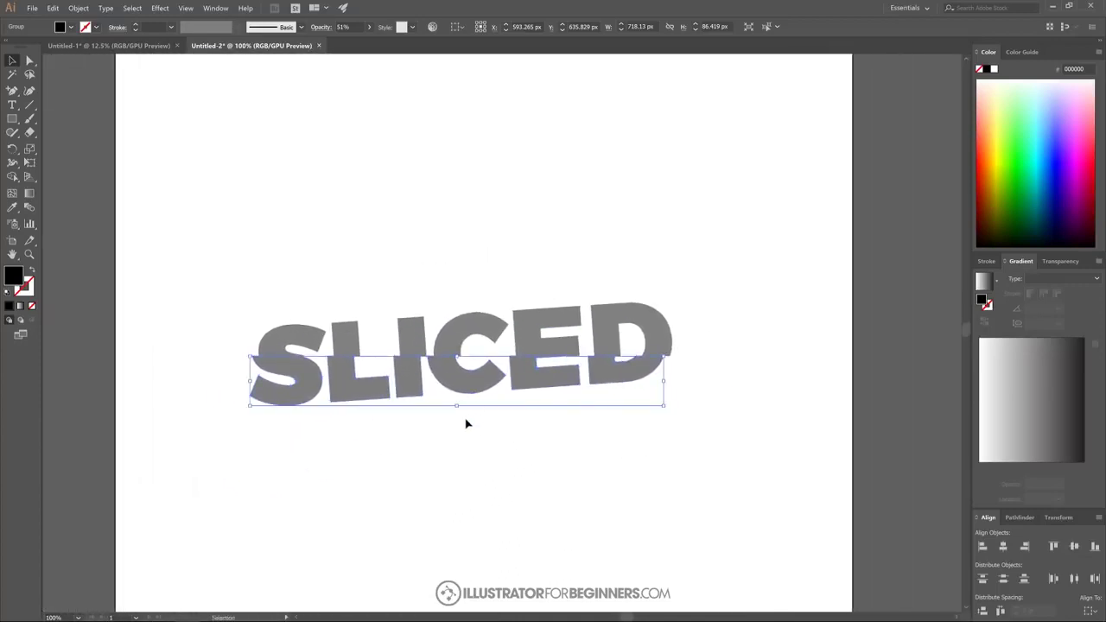
pyautogui.click(422, 472)
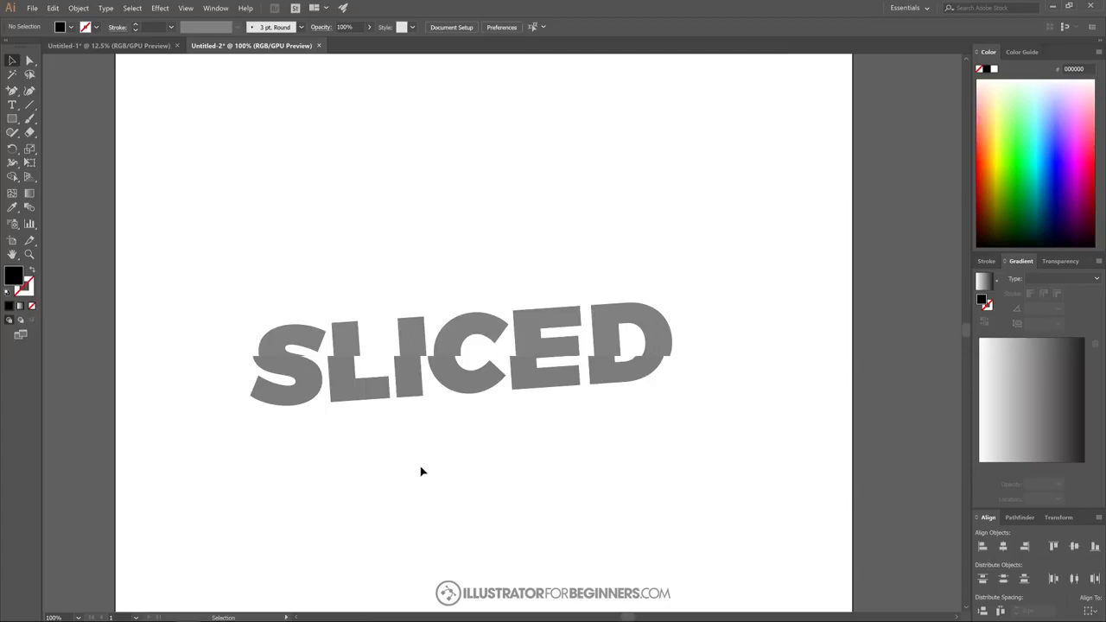
# - Draw a rectangle of about 1312 × 1316 px covering the whole artboard and fill it with red f11c00
pyautogui.scroll(-2, 417, 447)
pyautogui.scroll(-1, 457, 435)
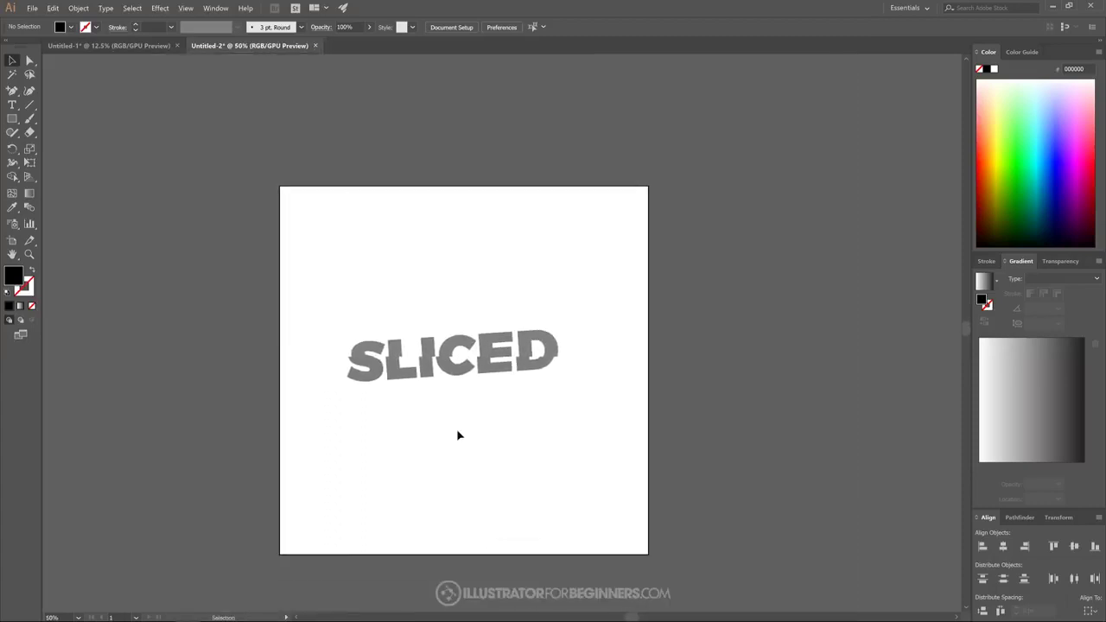
pyautogui.click(13, 118)
pyautogui.moveTo(276, 182); pyautogui.dragTo(654, 559)
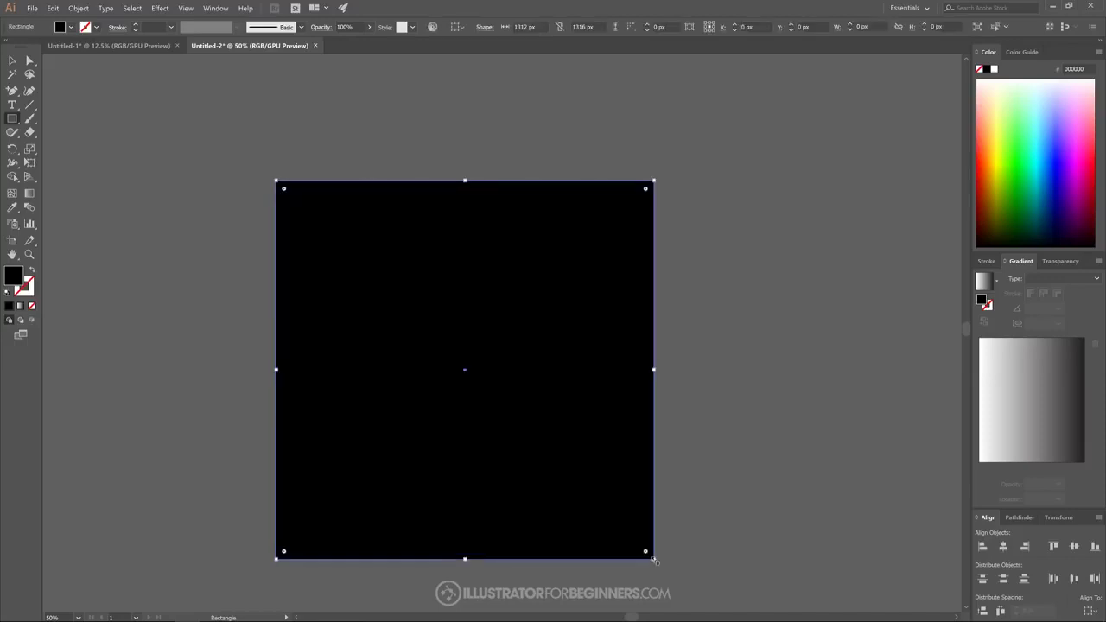
pyautogui.click(980, 163)
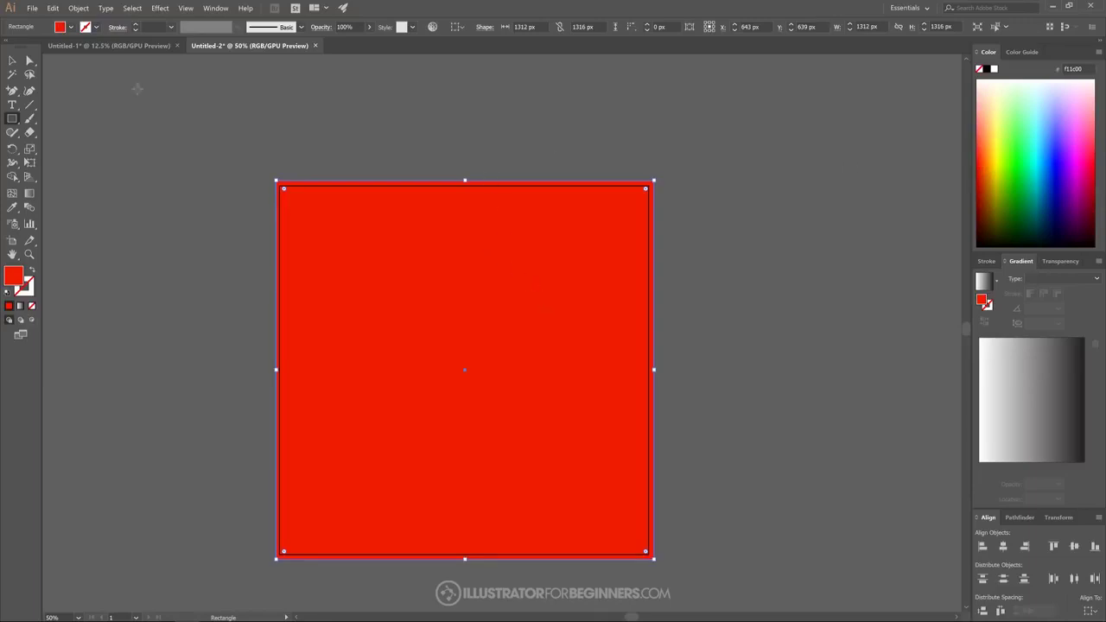
# - Send the red rectangle to the back, behind the lettering, and deselect it
pyautogui.click(12, 61)
pyautogui.rightClick(425, 255)
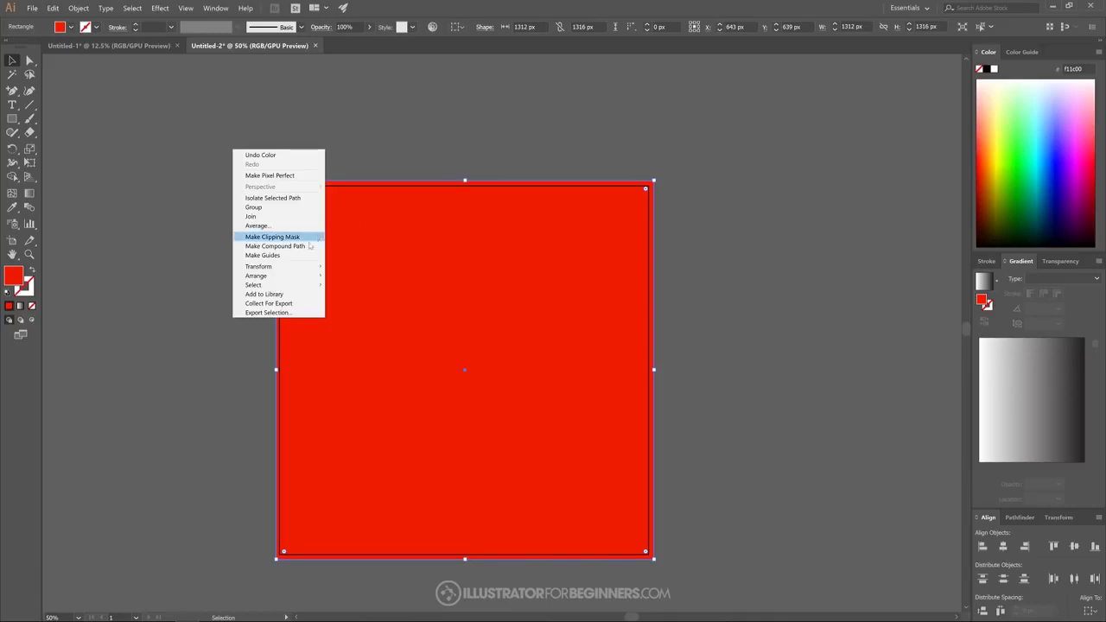
pyautogui.moveTo(281, 276)
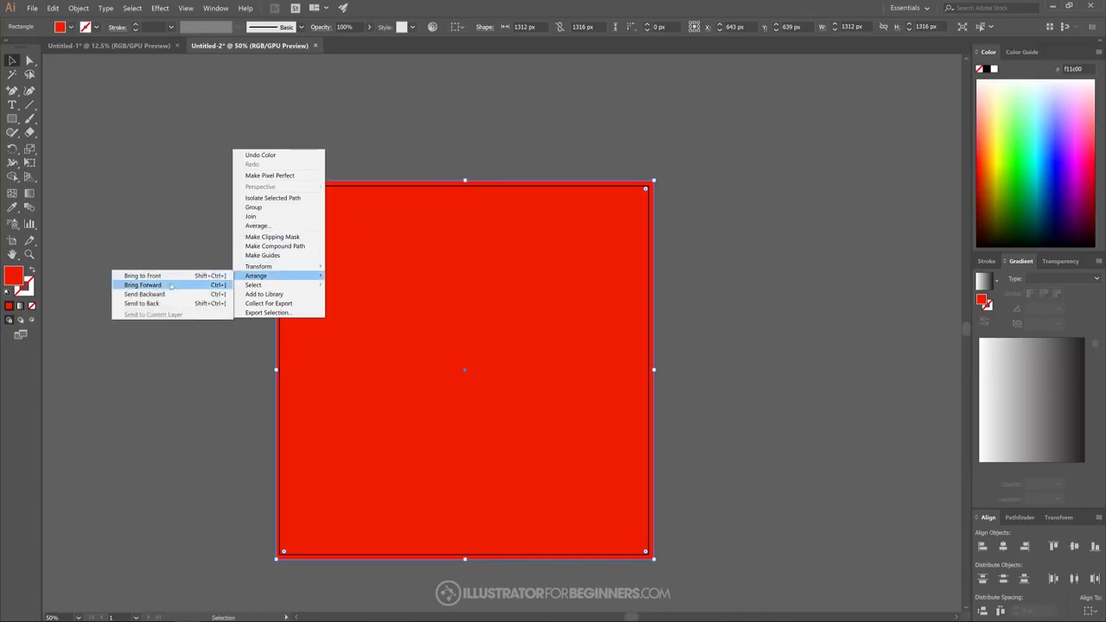
pyautogui.click(156, 306)
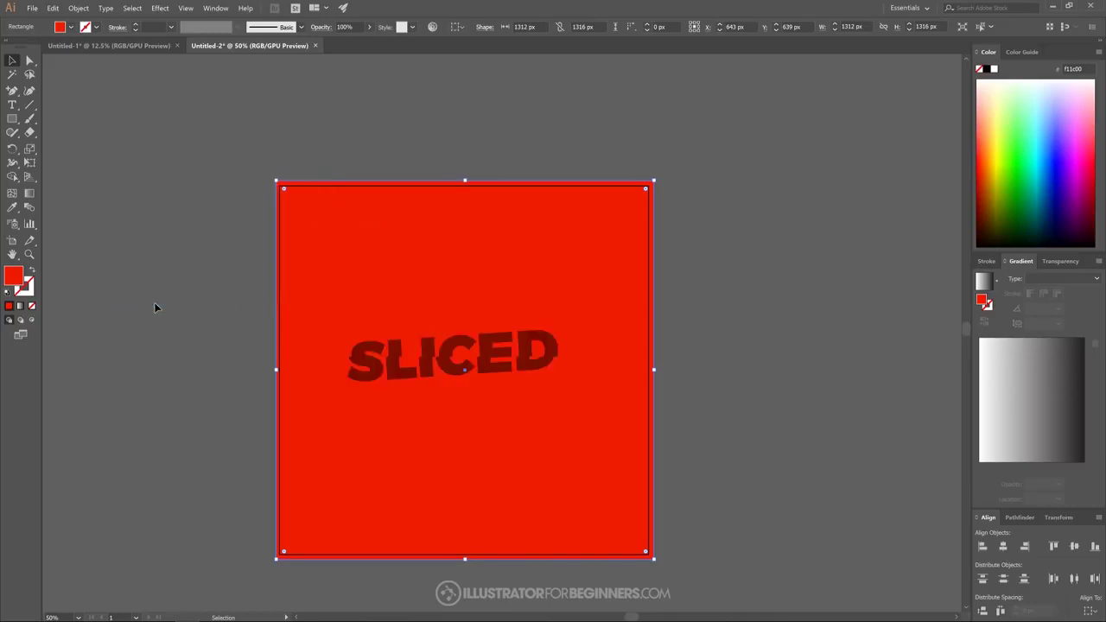
pyautogui.click(787, 335)
# - Select all the upper and lower letter pieces, set their opacity to 100%, and fill them with white
pyautogui.click(482, 364)
pyautogui.click(443, 348)
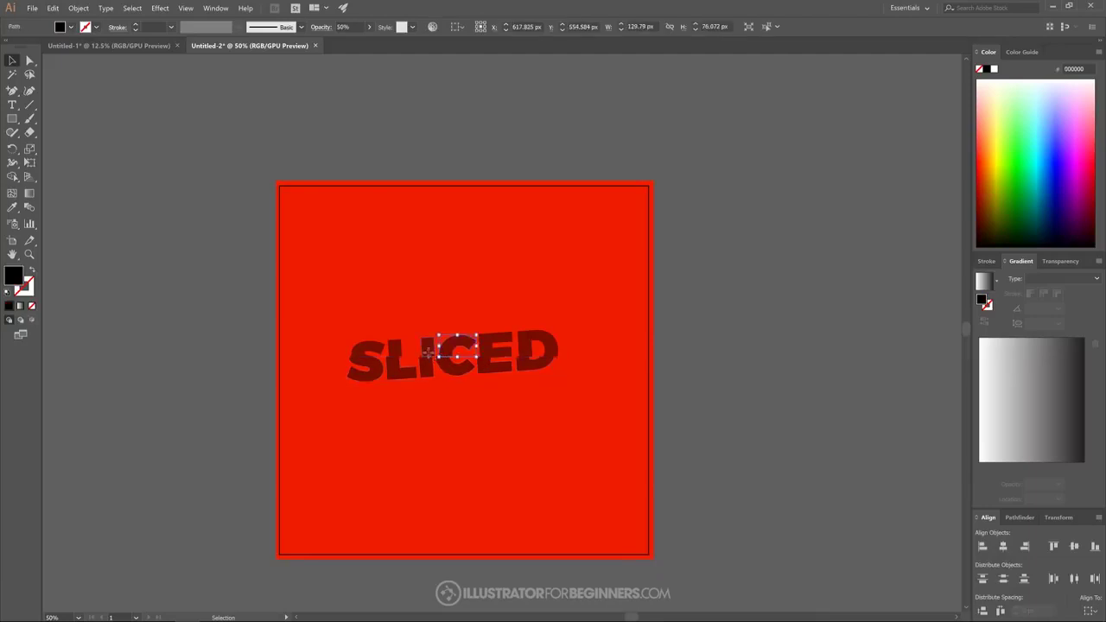
pyautogui.click(426, 346)
pyautogui.click(396, 348)
pyautogui.keyDown('shift'); pyautogui.click(367, 347); pyautogui.keyUp('shift')
pyautogui.keyDown('shift'); pyautogui.click(428, 346); pyautogui.keyUp('shift')
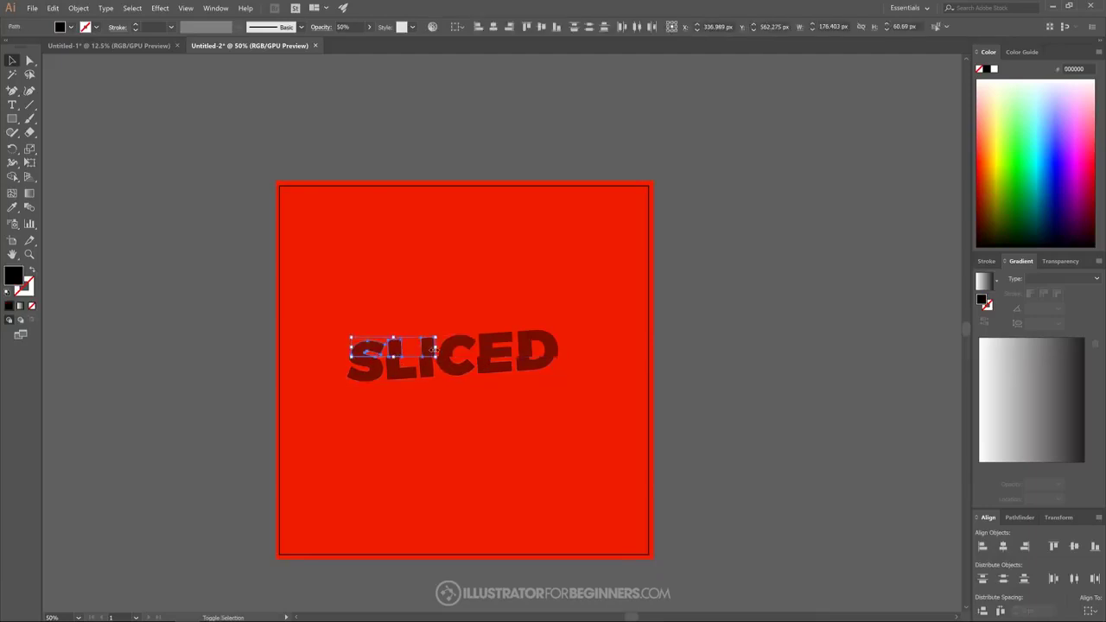
pyautogui.keyDown('shift'); pyautogui.click(458, 346); pyautogui.keyUp('shift')
pyautogui.keyDown('shift'); pyautogui.click(494, 340); pyautogui.keyUp('shift')
pyautogui.keyDown('shift'); pyautogui.click(415, 370); pyautogui.keyUp('shift')
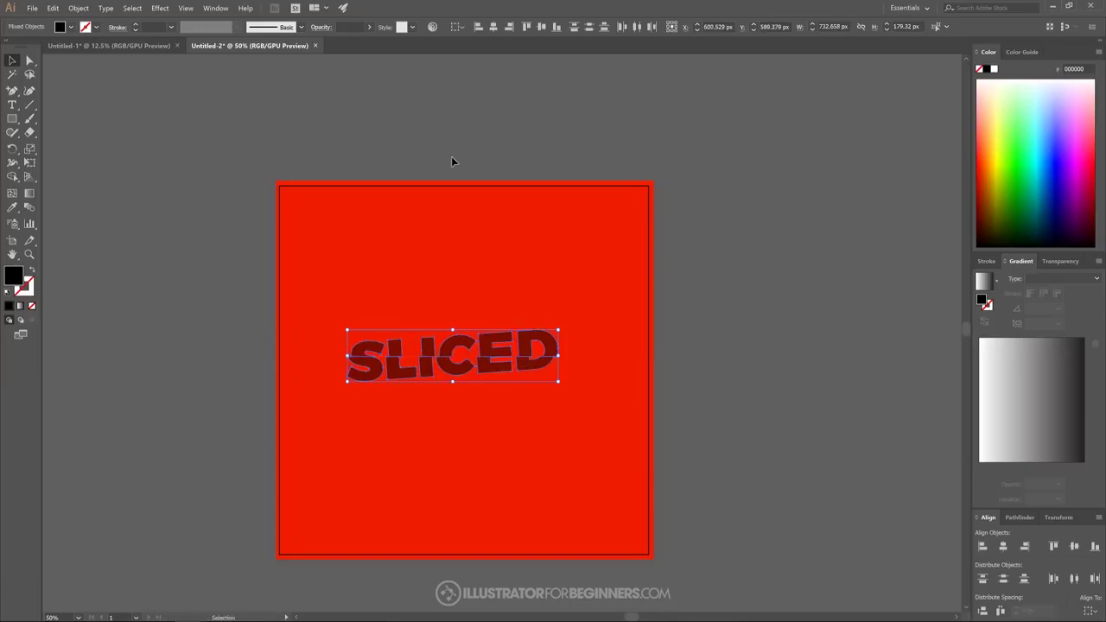
pyautogui.hotkey('ctrl', '8')
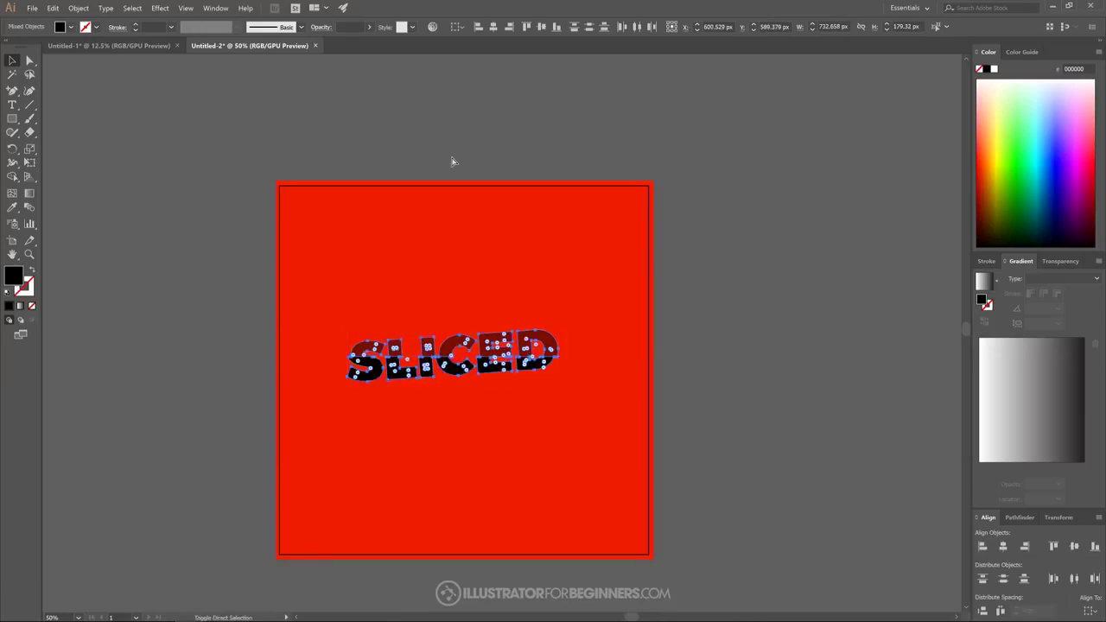
pyautogui.click(369, 26)
pyautogui.moveTo(347, 40); pyautogui.dragTo(369, 41)
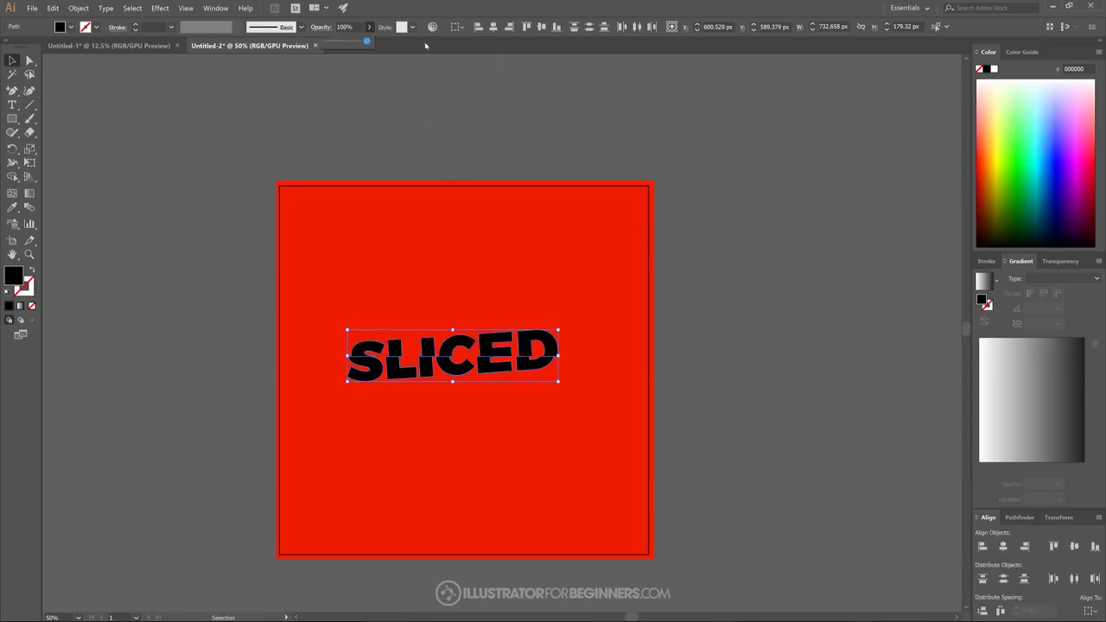
pyautogui.click(991, 71)
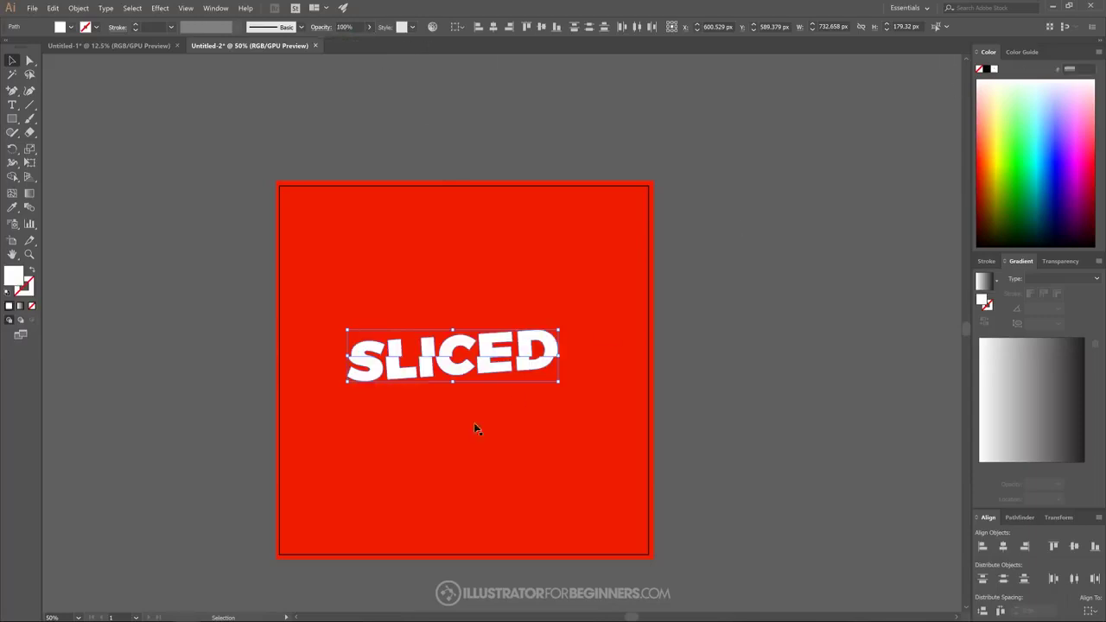
pyautogui.click(752, 268)
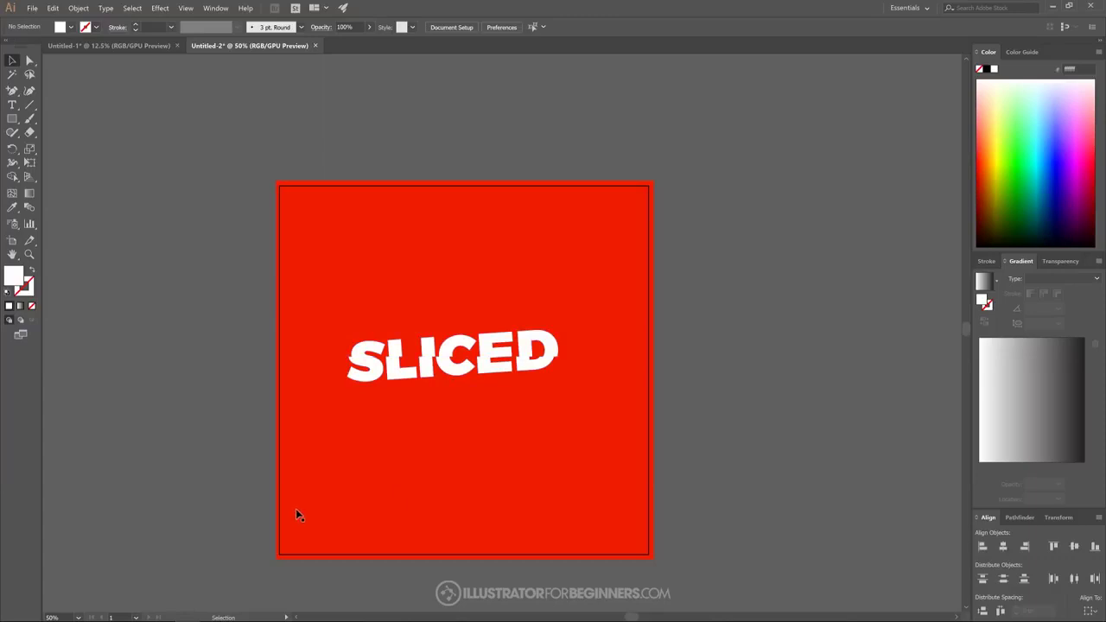
# - Group all the upper letter pieces of SLICED and fill the group with a linear white-to-black gradient
pyautogui.scroll(1, 334, 502)
pyautogui.moveTo(534, 413); pyautogui.dragTo(501, 411)
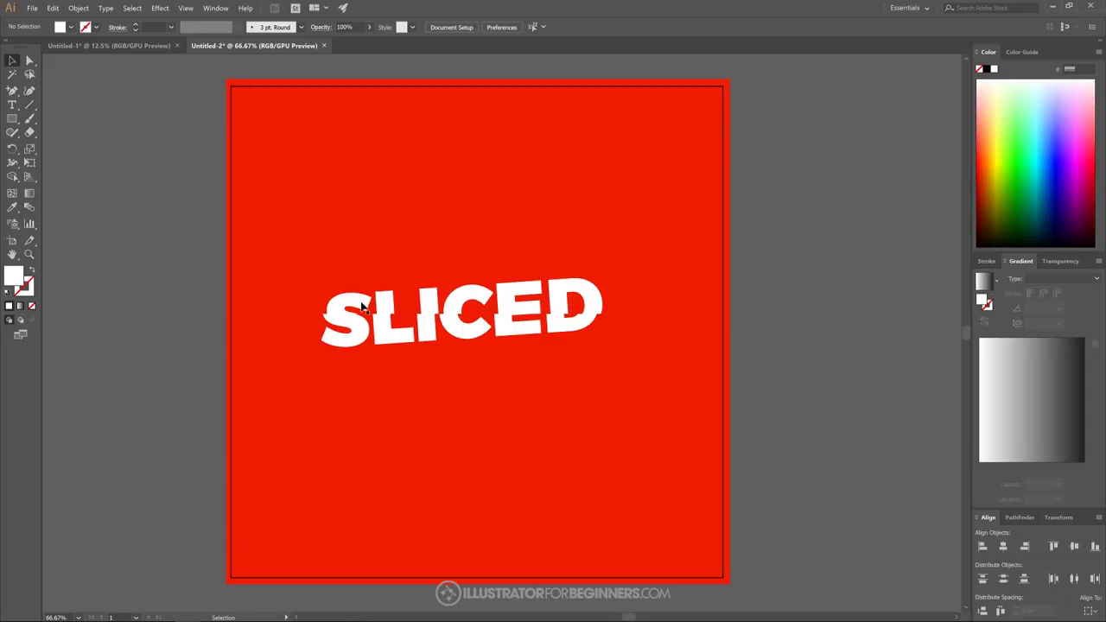
pyautogui.click(361, 305)
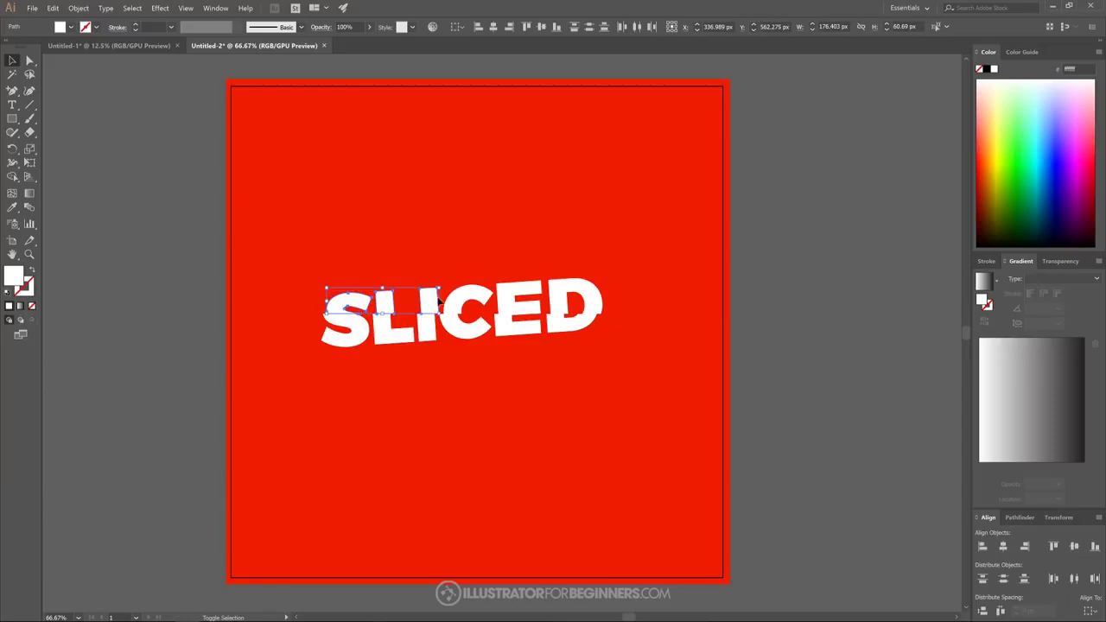
pyautogui.keyDown('shift'); pyautogui.click(595, 298); pyautogui.keyUp('shift')
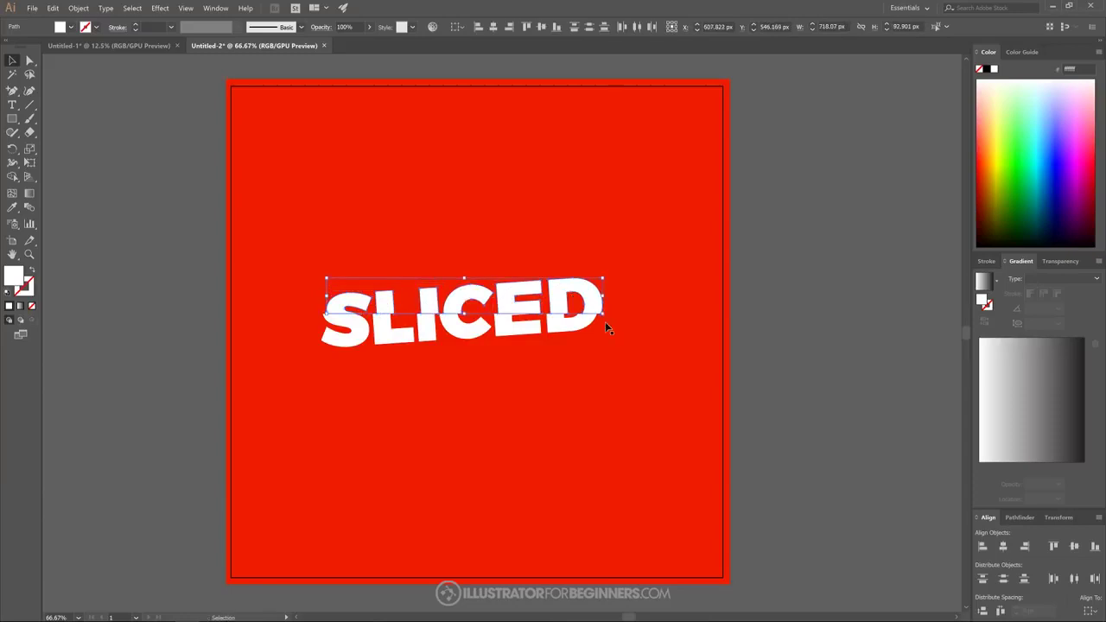
pyautogui.press('a')
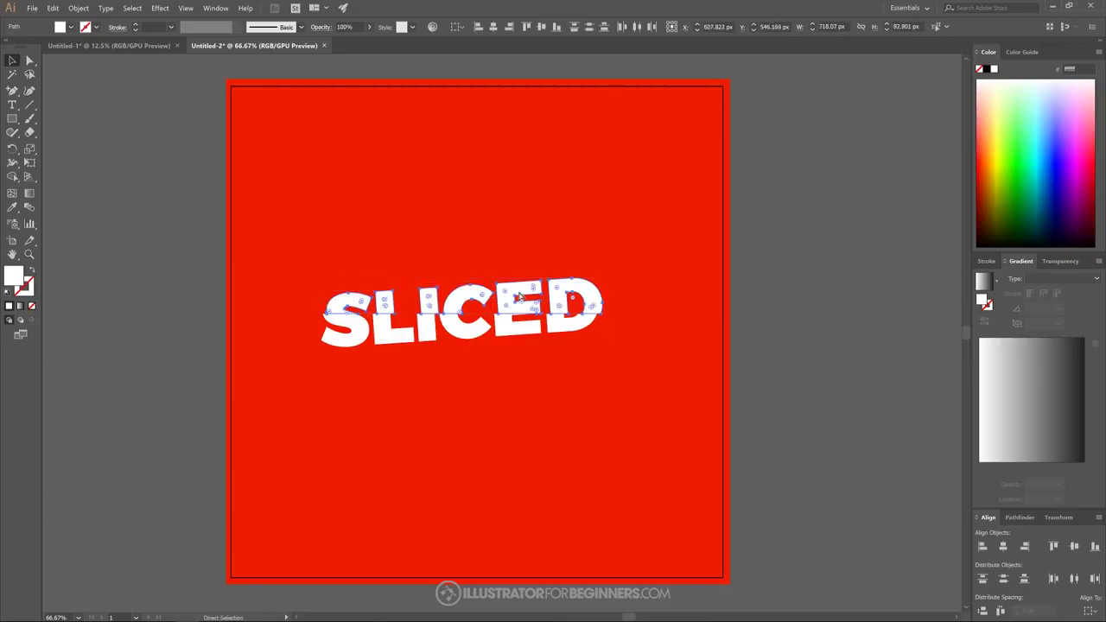
pyautogui.press('v')
pyautogui.hotkey('ctrl', 'g')
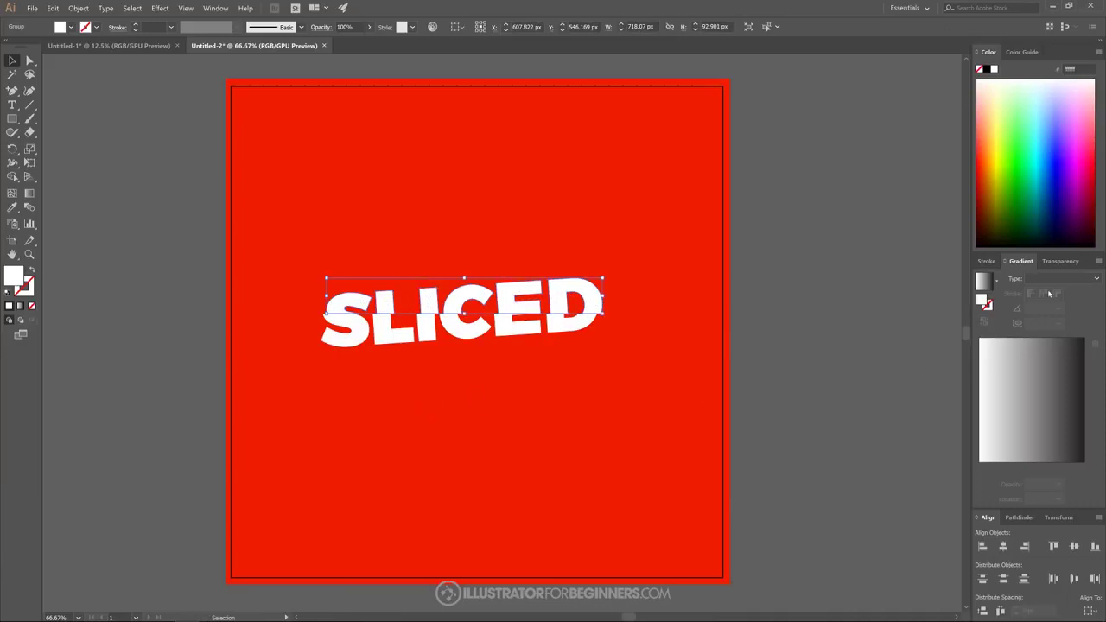
pyautogui.click(1083, 279)
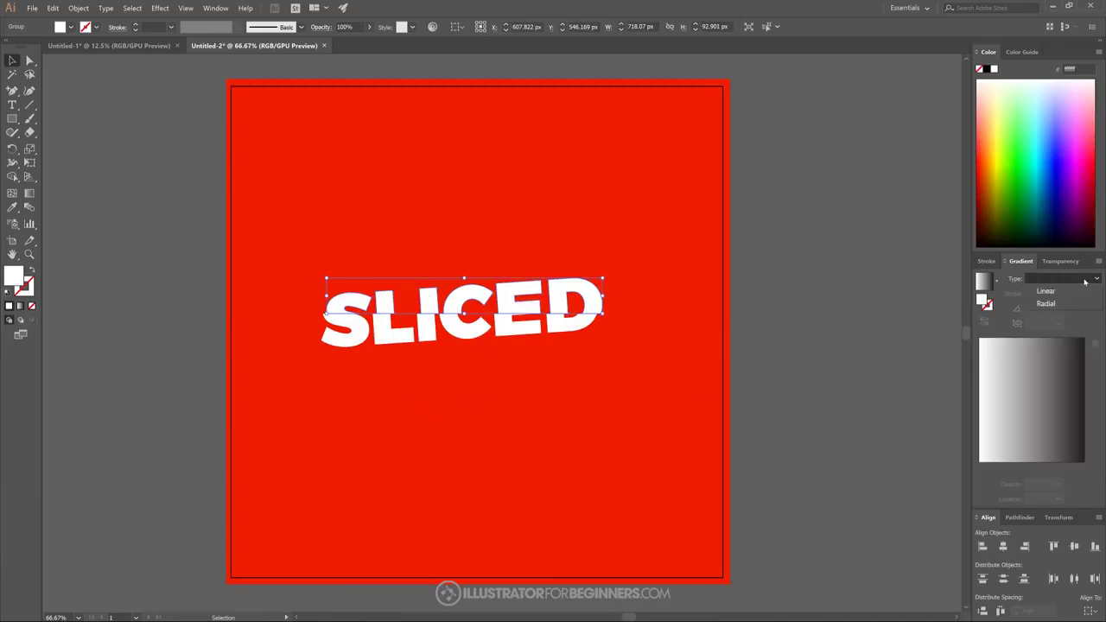
pyautogui.click(1061, 292)
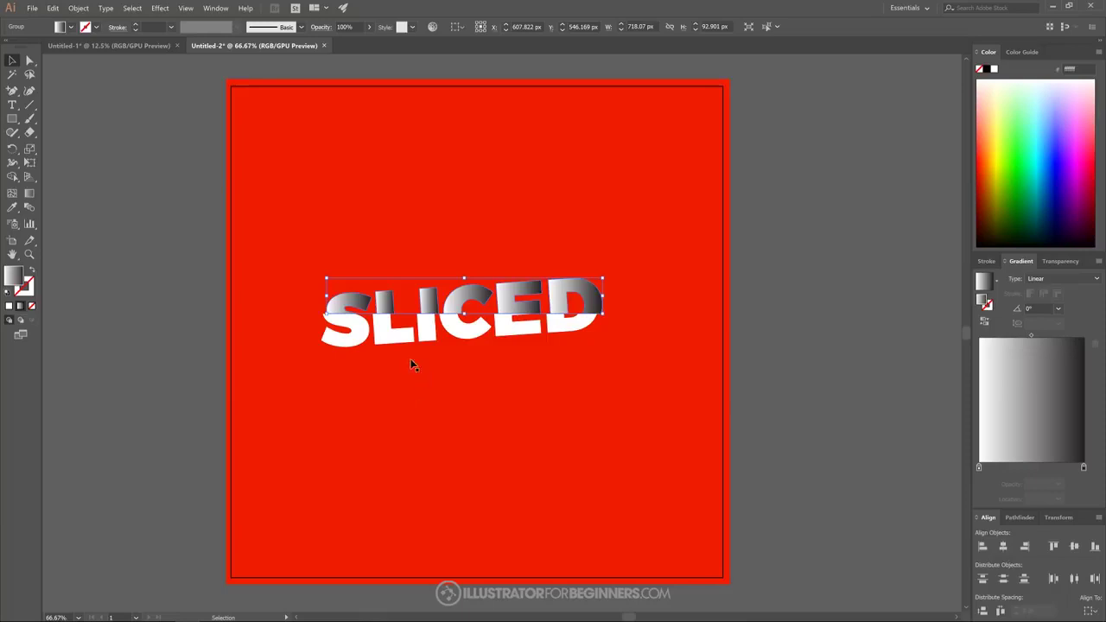
# - Try steeper gradient directions across the upper letter halves with the Gradient tool, undoing each attempt
pyautogui.click(28, 193)
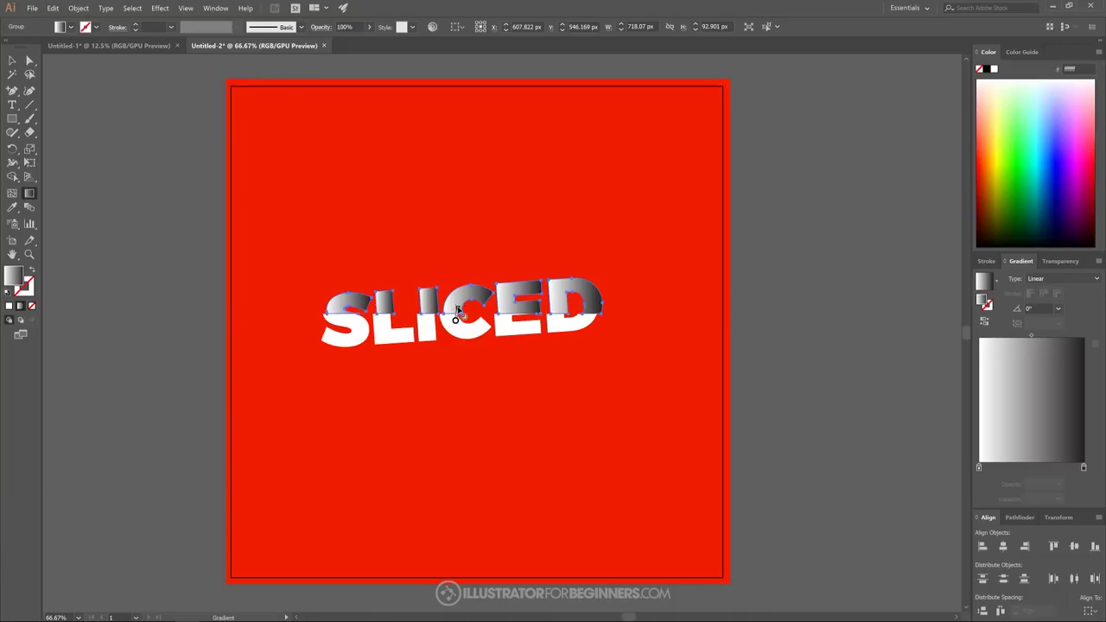
pyautogui.moveTo(458, 321); pyautogui.dragTo(458, 308)
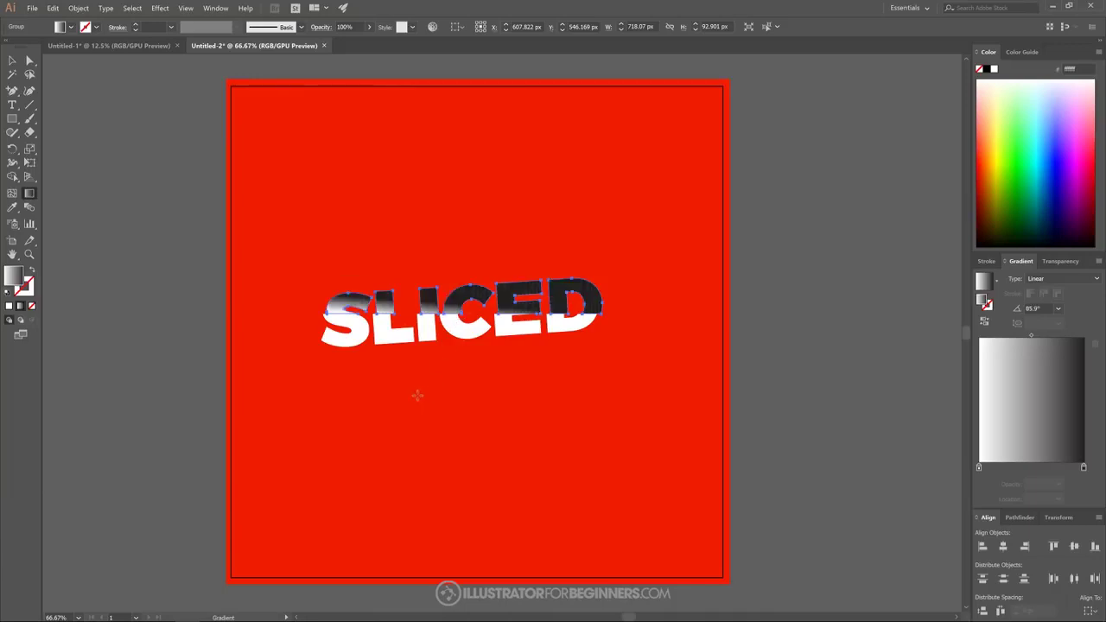
pyautogui.click(416, 380)
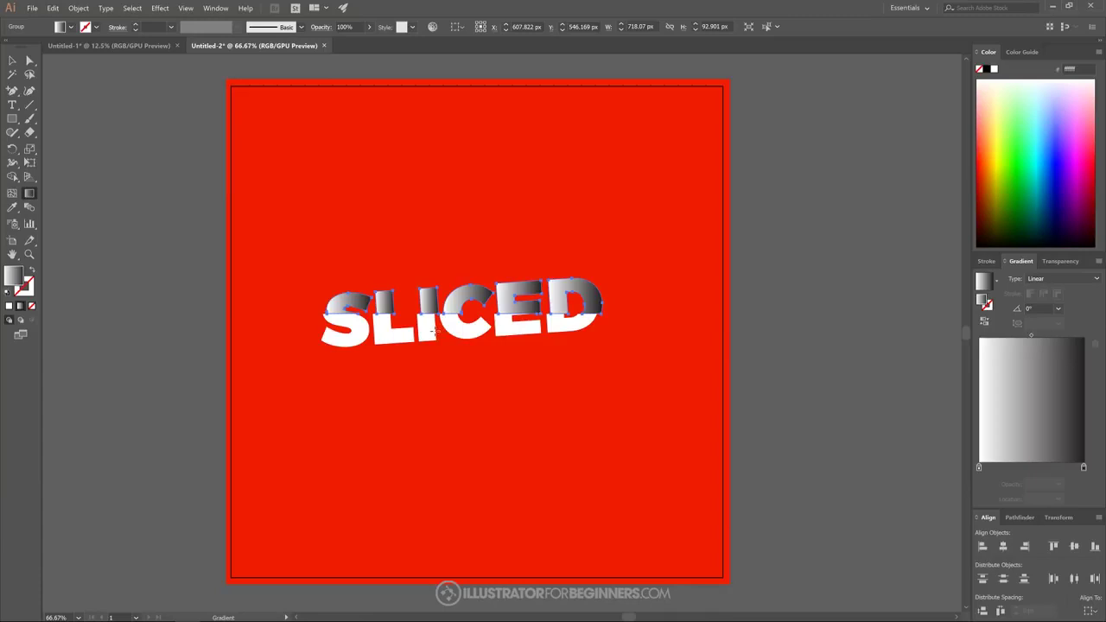
pyautogui.scroll(1, 438, 308)
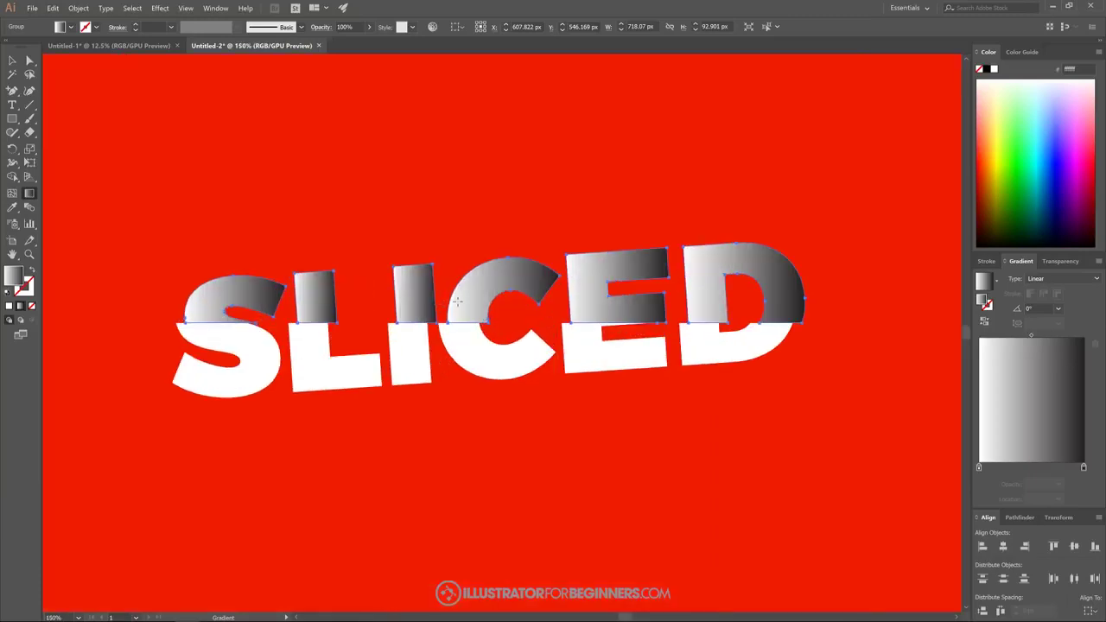
pyautogui.moveTo(470, 299); pyautogui.dragTo(472, 336)
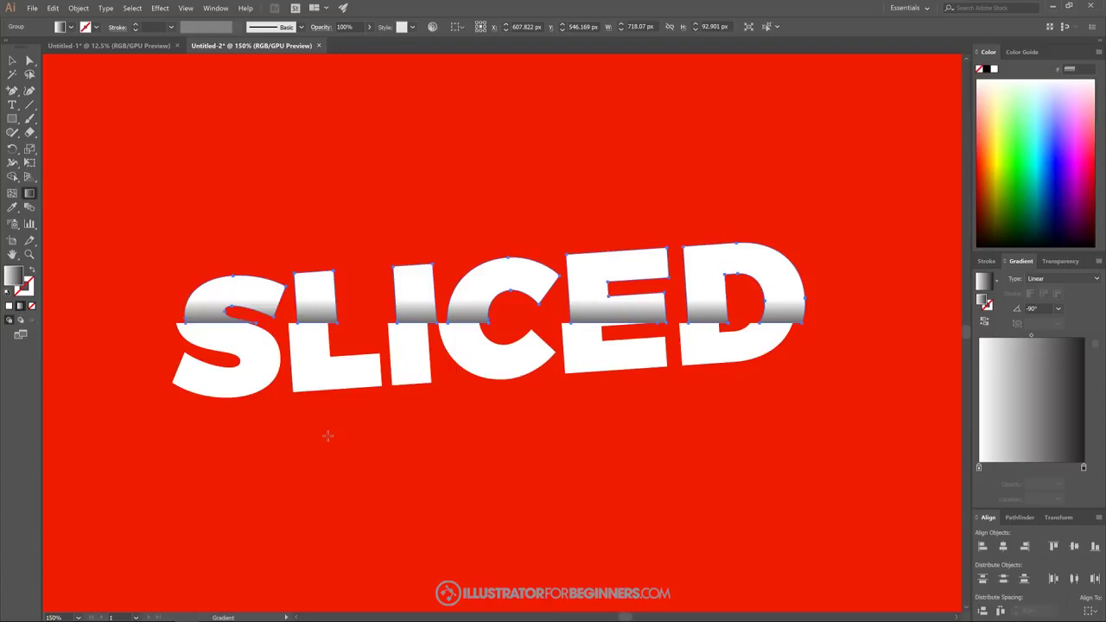
pyautogui.hotkey('ctrl', 'z')
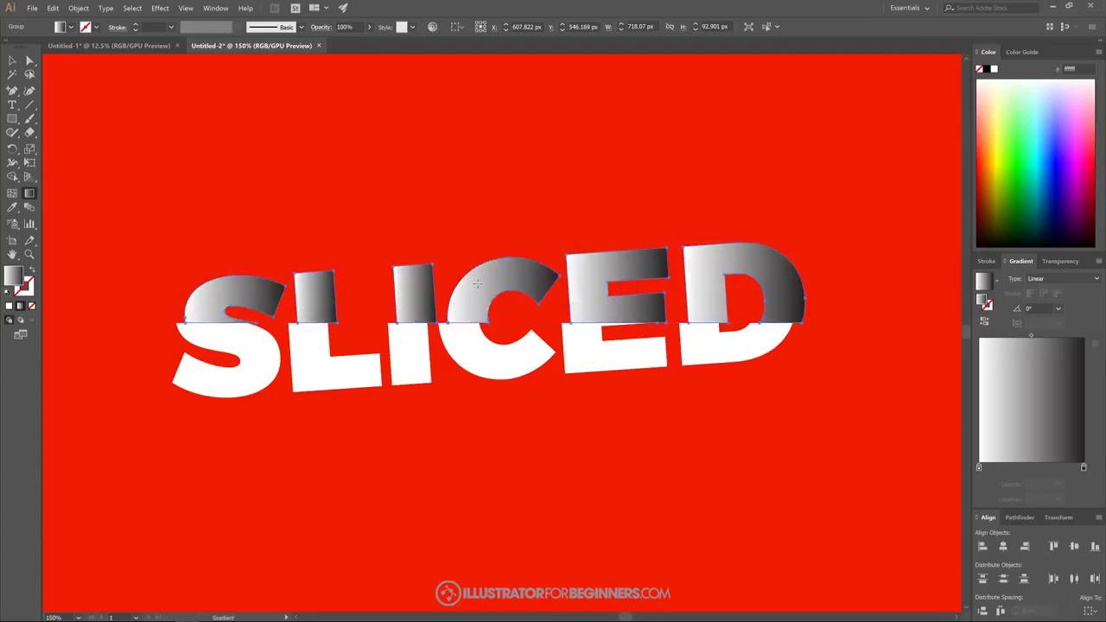
# - Redirect the upper halves' gradient to -90°, running from the upper part of the letters to just below the cut line, and deselect
pyautogui.moveTo(477, 275); pyautogui.dragTo(476, 339)
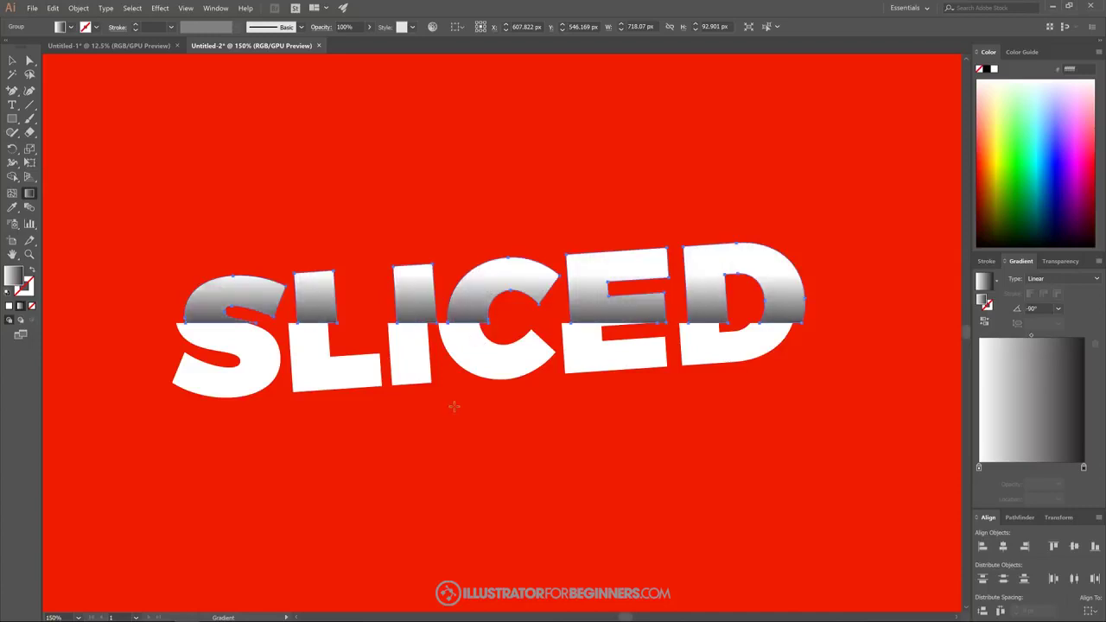
pyautogui.scroll(-4, 456, 406)
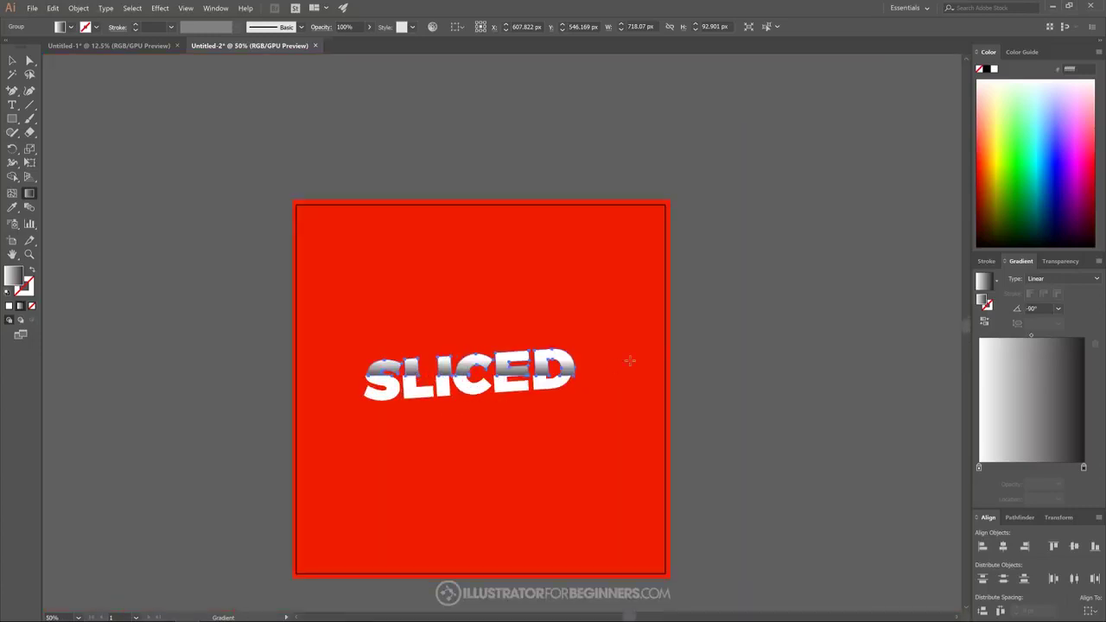
pyautogui.press('v')
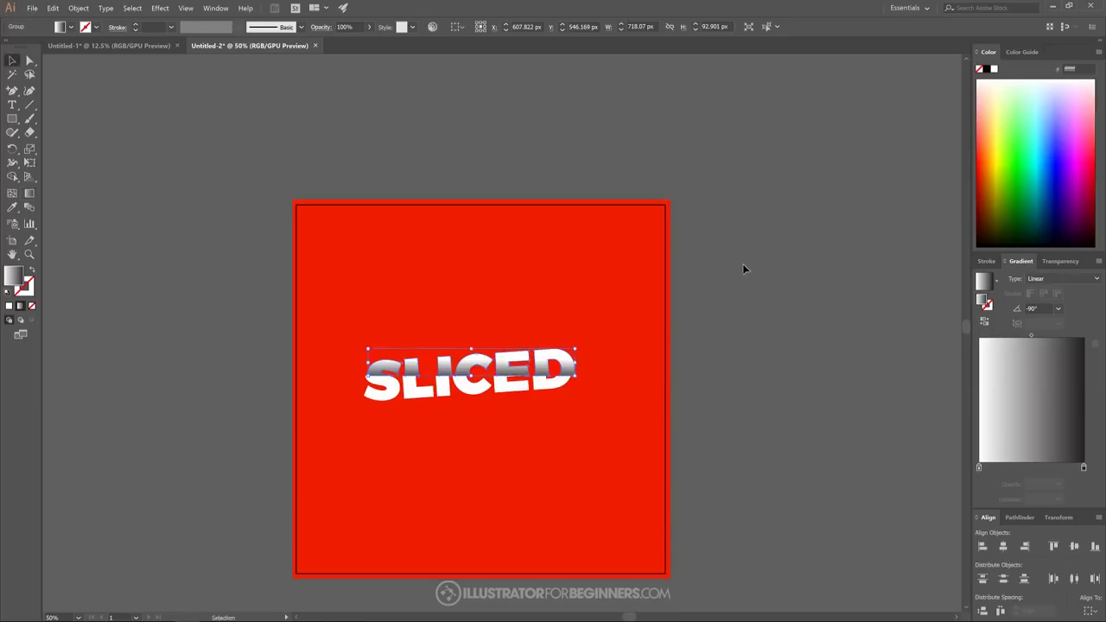
pyautogui.click(742, 266)
# - Redraw the upper group's gradient at -90° from about mid-height of the pieces to well below the cut line, and deselect it
pyautogui.scroll(3, 480, 385)
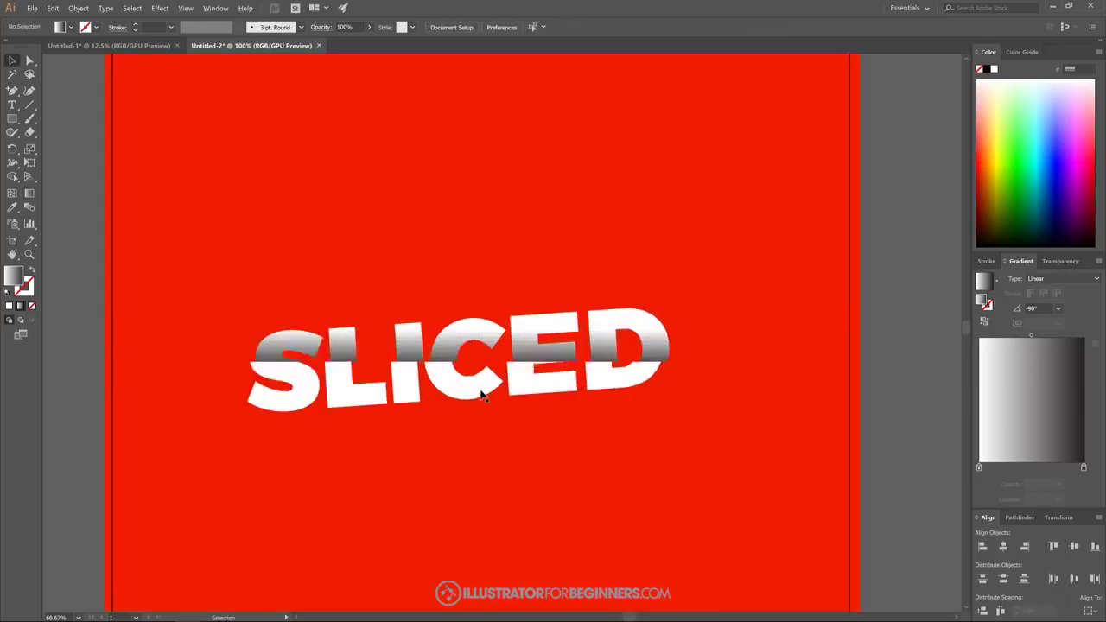
pyautogui.click(484, 313)
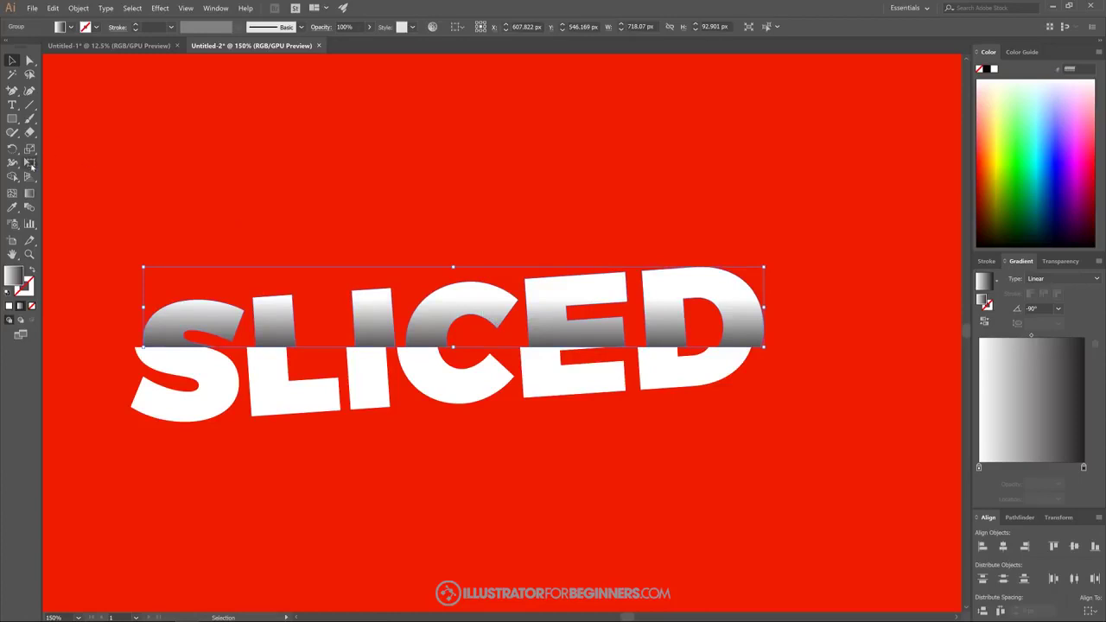
pyautogui.click(29, 192)
pyautogui.moveTo(429, 319); pyautogui.dragTo(441, 384)
pyautogui.hotkey('ctrl', '0')
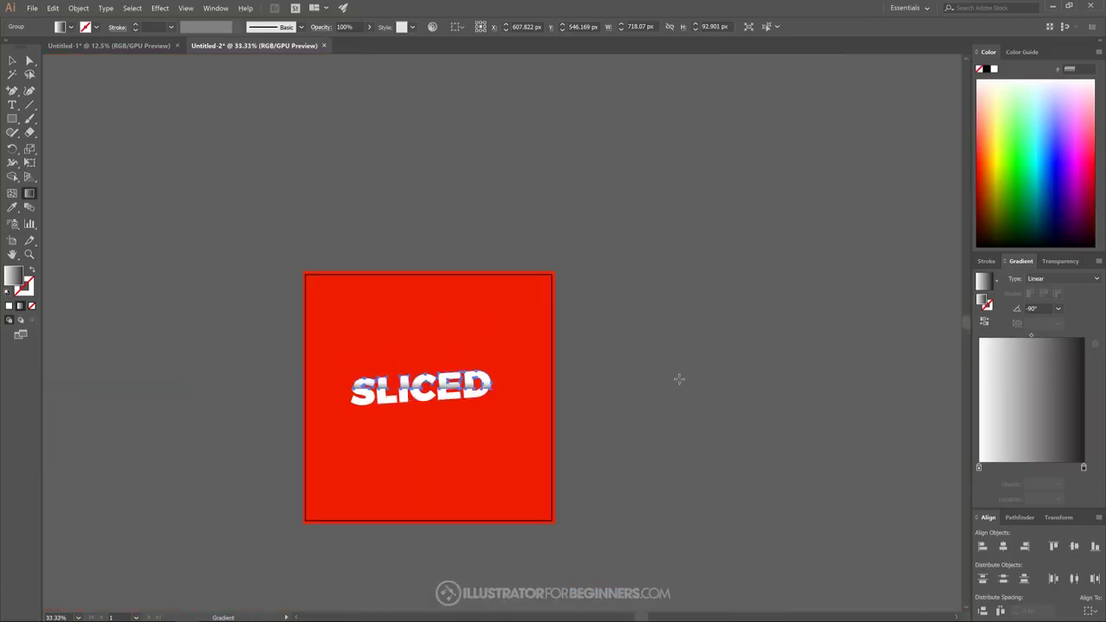
pyautogui.press('v')
pyautogui.click(604, 405)
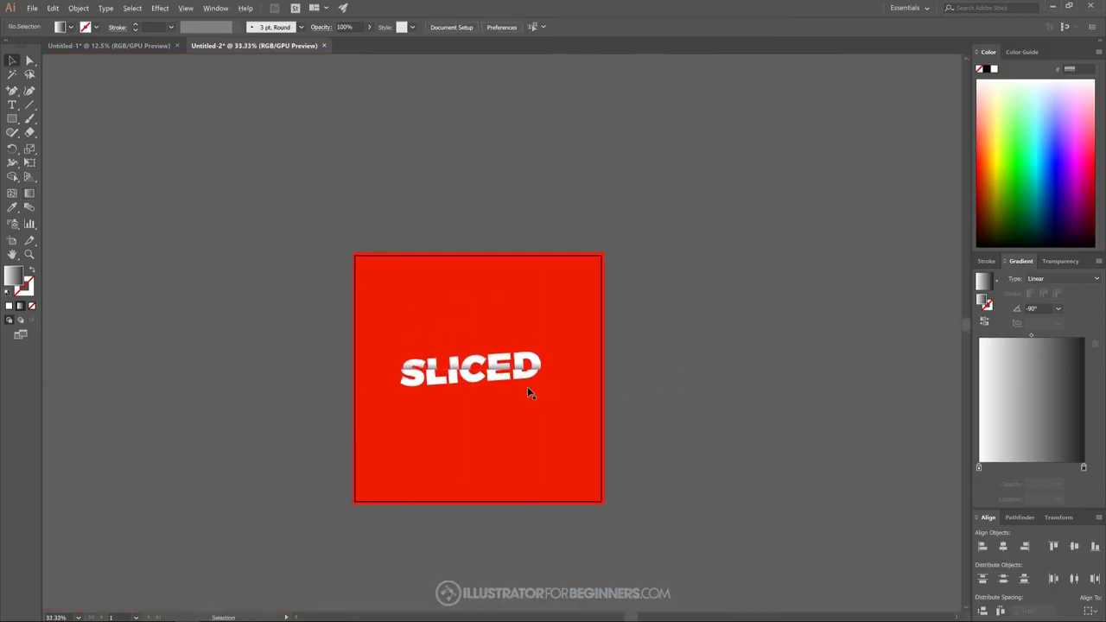
pyautogui.scroll(1, 527, 386)
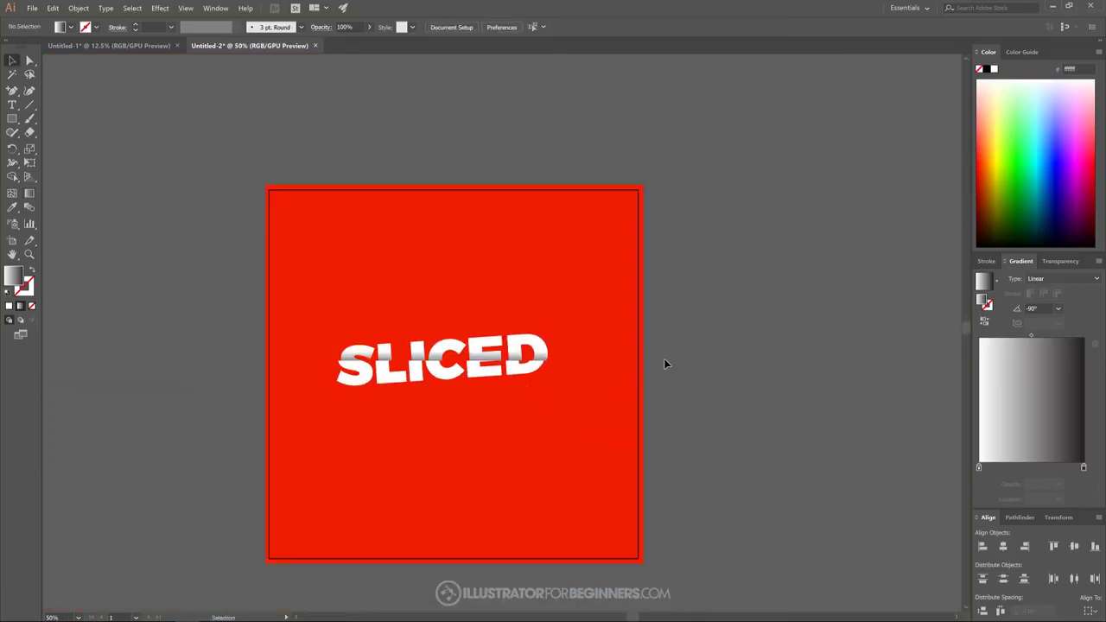